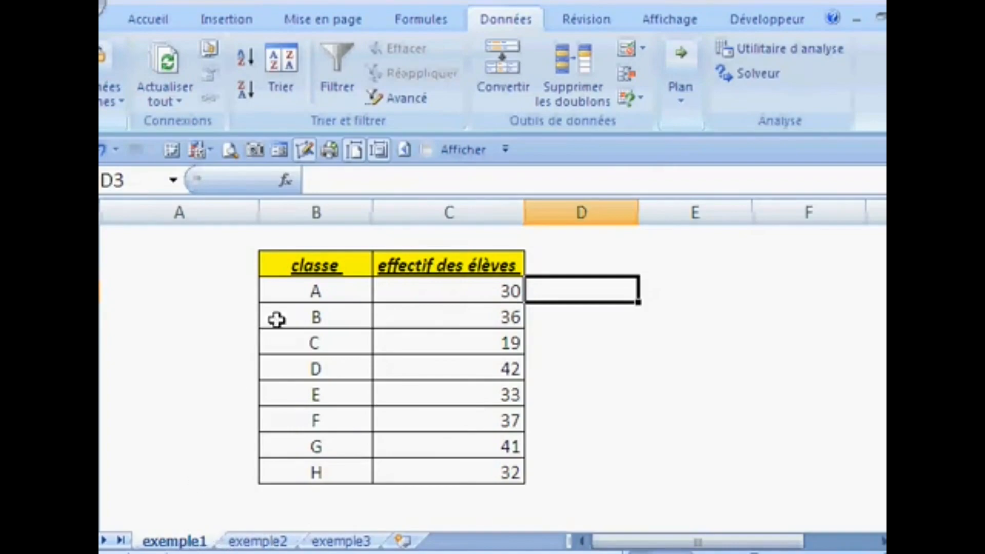
- Examine the class letters and the student counts in the table on the exemple1 sheet
{"action": "left_click", "coordinate": [312, 295]}
{"action": "left_click", "coordinate": [312, 313]}
{"action": "left_click", "coordinate": [320, 345]}
{"action": "left_click", "coordinate": [321, 378]}
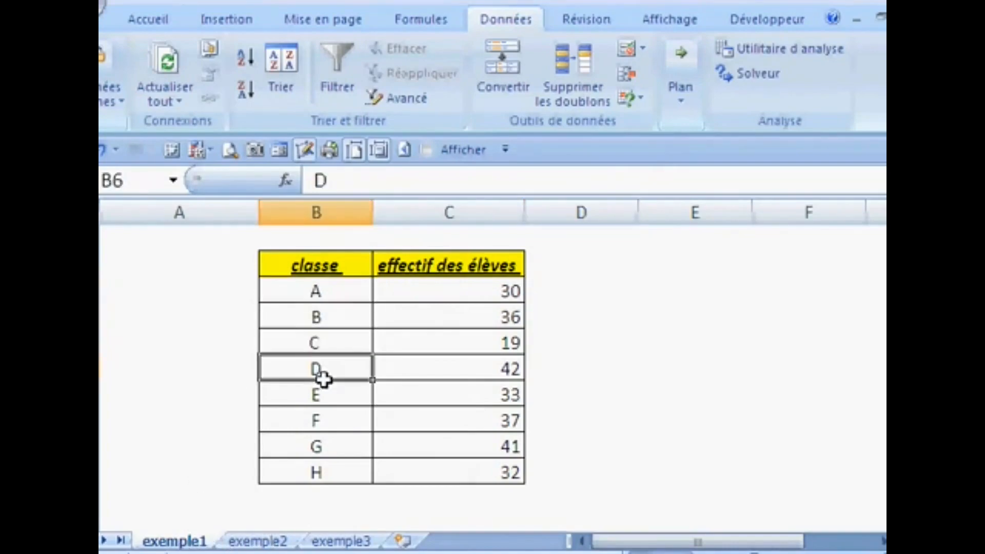
{"action": "left_click", "coordinate": [339, 421]}
{"action": "left_click", "coordinate": [441, 290]}
{"action": "left_click", "coordinate": [440, 340]}
{"action": "left_click", "coordinate": [444, 379]}
{"action": "left_click", "coordinate": [470, 431]}
{"action": "left_click", "coordinate": [472, 469]}
{"action": "left_click", "coordinate": [468, 426]}
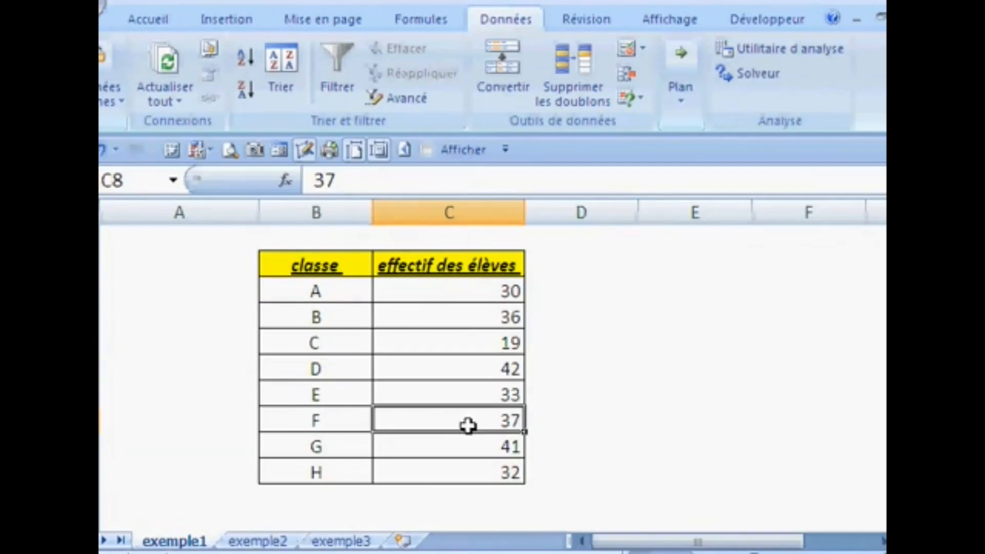
{"action": "left_click", "coordinate": [459, 392]}
{"action": "left_click", "coordinate": [457, 368]}
{"action": "left_click", "coordinate": [453, 346]}
{"action": "left_click", "coordinate": [294, 296]}
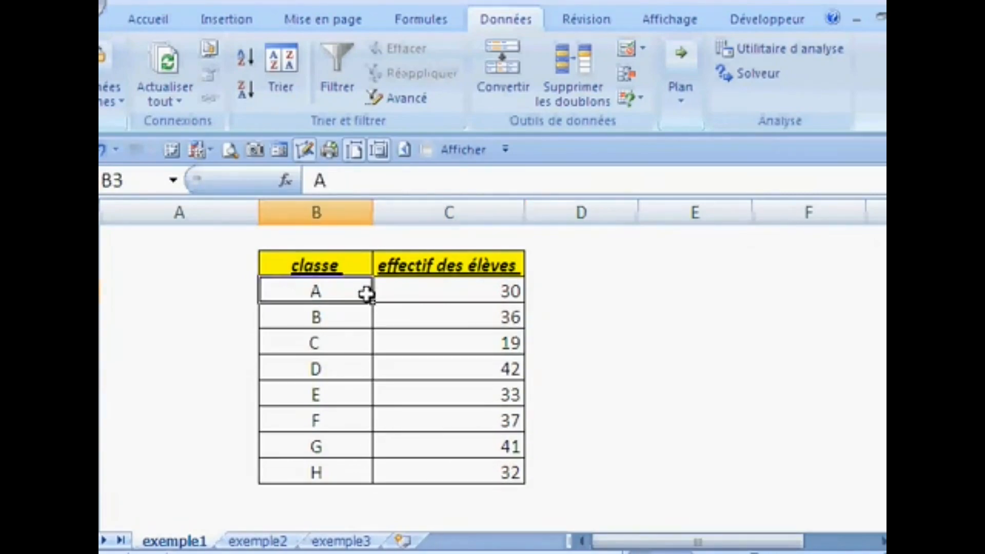
{"action": "left_click", "coordinate": [385, 292]}
{"action": "left_click", "coordinate": [338, 294]}
{"action": "left_click", "coordinate": [396, 292]}
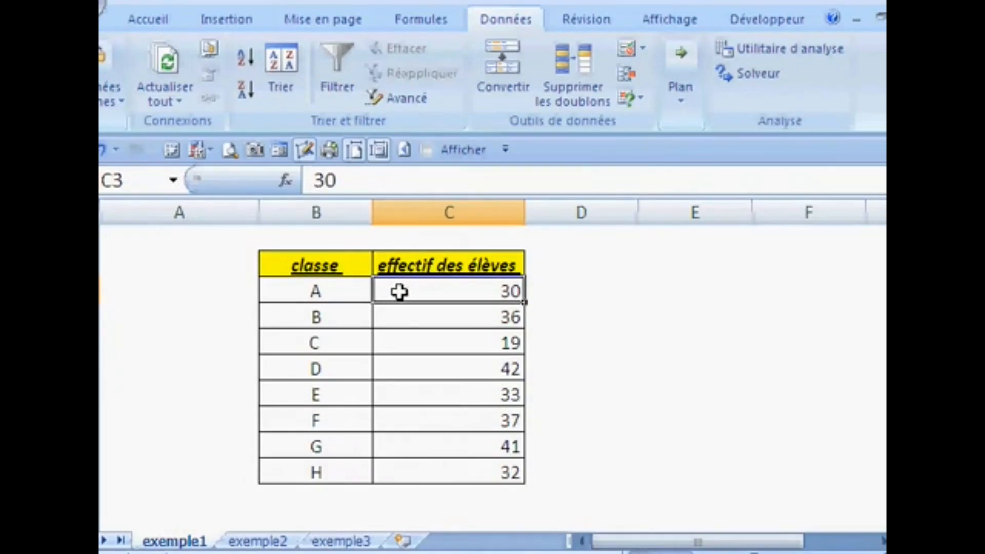
- Add a data validation rule to the student counts in C3:C10 allowing only whole numbers between 1 and 39
{"action": "left_click_drag", "start_coordinate": [393, 293], "coordinate": [435, 473]}
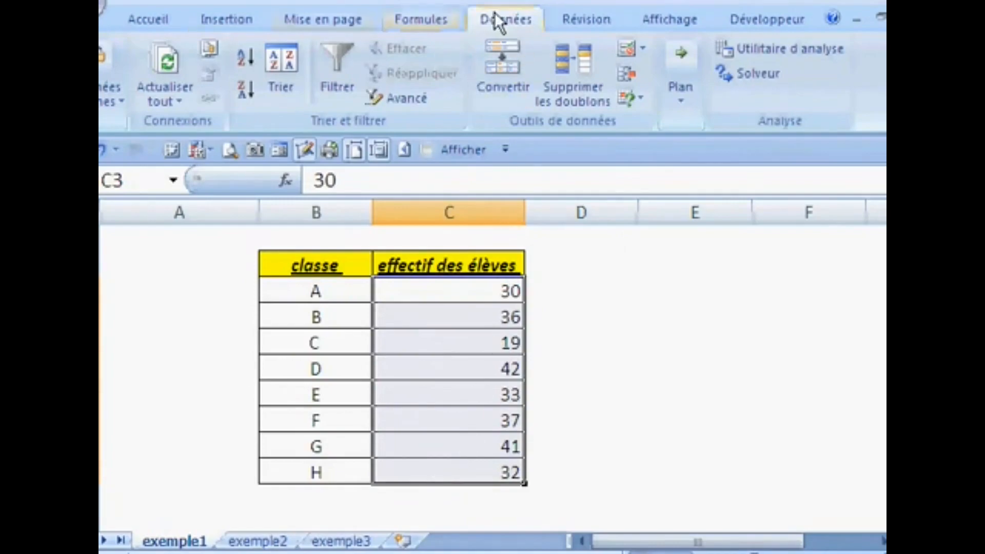
{"action": "left_click", "coordinate": [642, 46]}
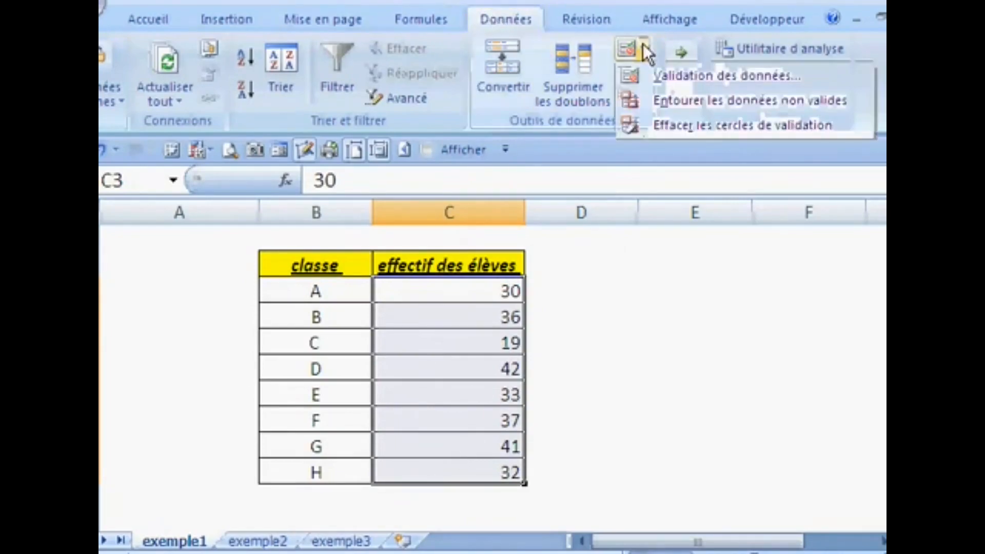
{"action": "left_click", "coordinate": [663, 75]}
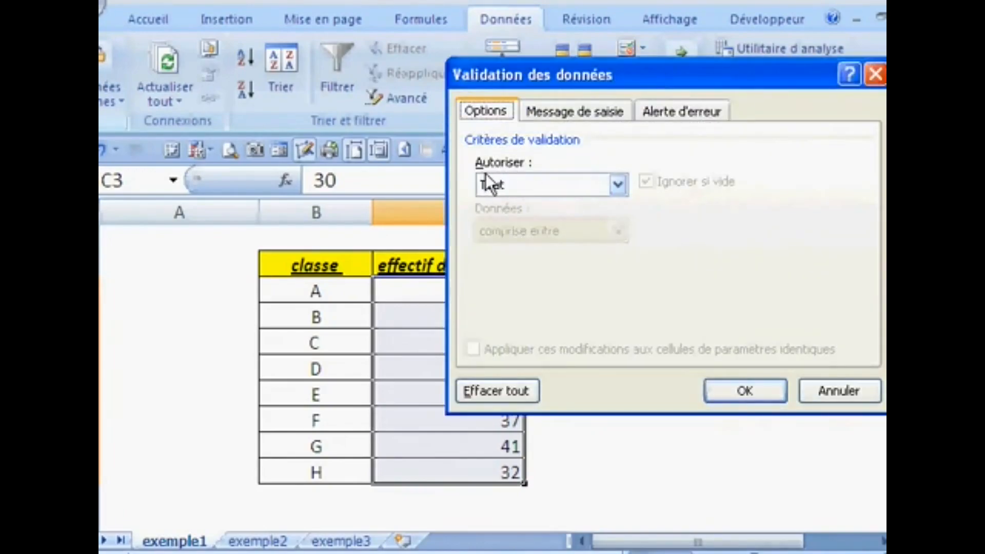
{"action": "left_click", "coordinate": [593, 186]}
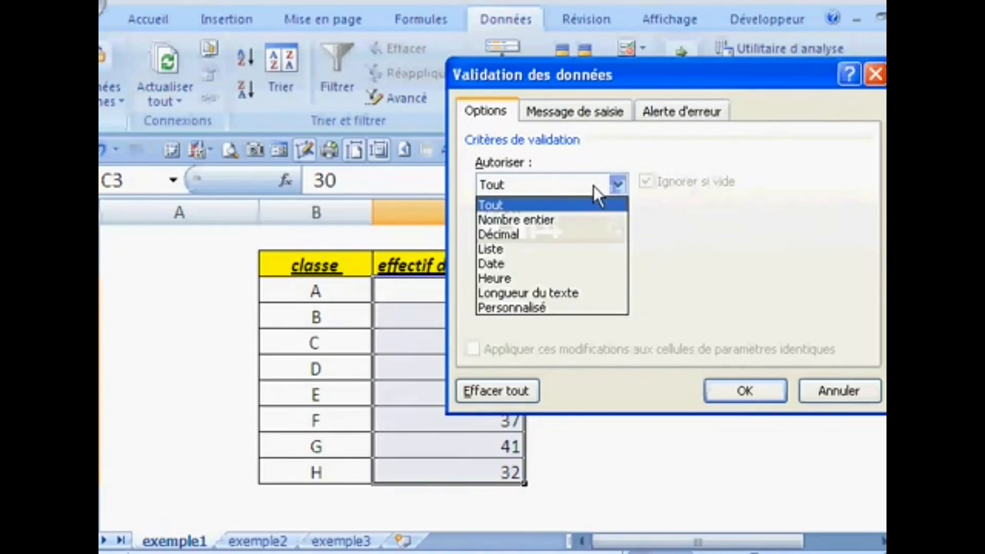
{"action": "left_click", "coordinate": [544, 219]}
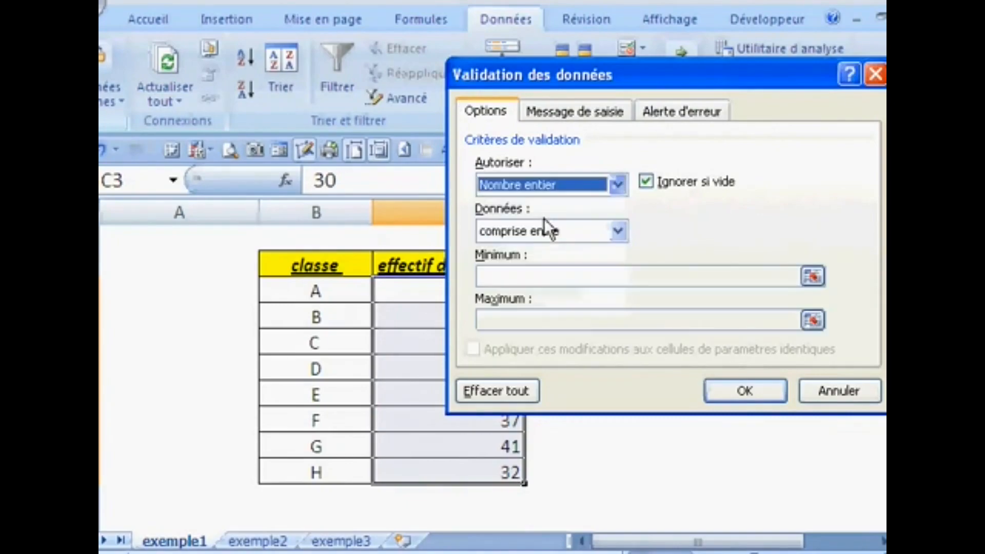
{"action": "left_click", "coordinate": [493, 274]}
{"action": "type", "text": "1"}
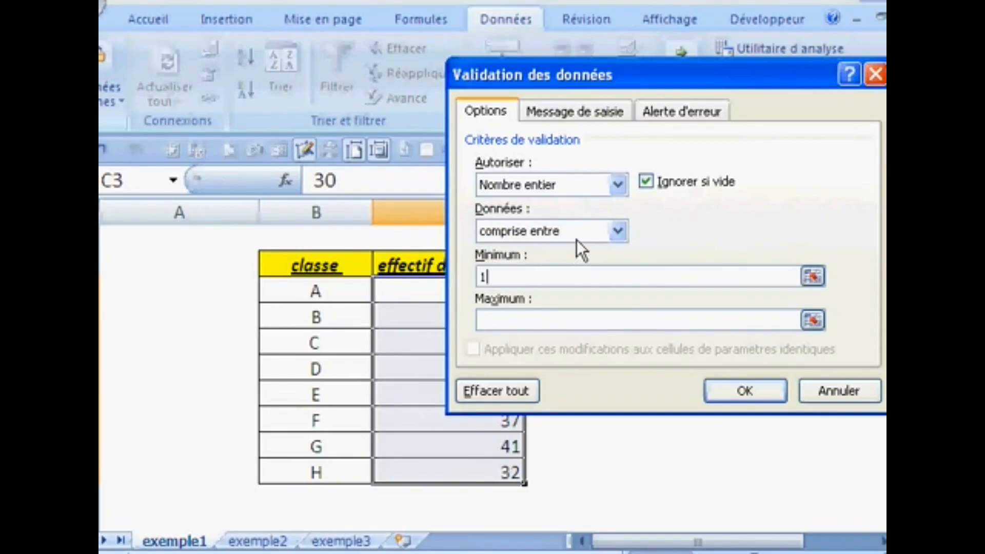
{"action": "left_click", "coordinate": [506, 319]}
{"action": "type", "text": "39"}
{"action": "left_click", "coordinate": [762, 388]}
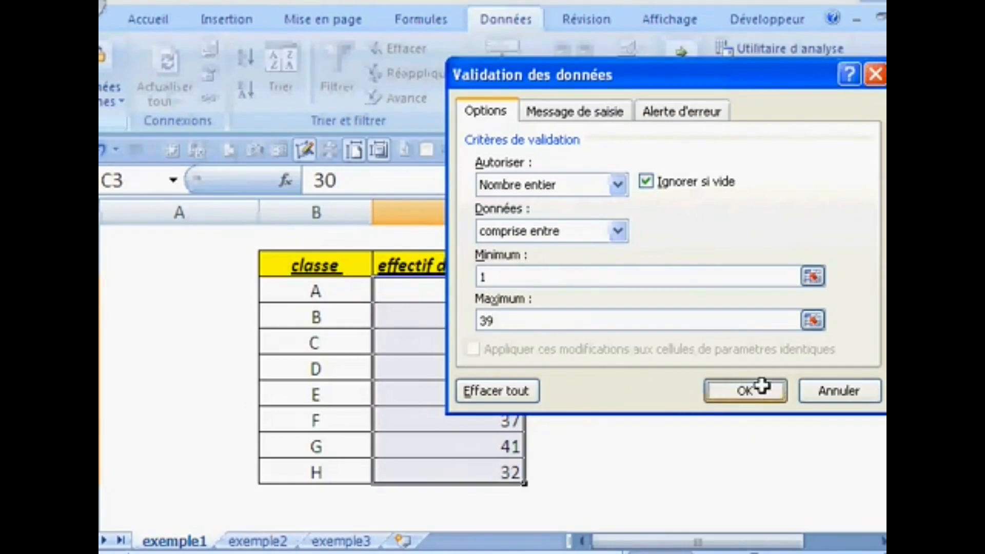
{"action": "left_click", "coordinate": [652, 350]}
{"action": "left_click", "coordinate": [718, 397]}
{"action": "left_click", "coordinate": [658, 313]}
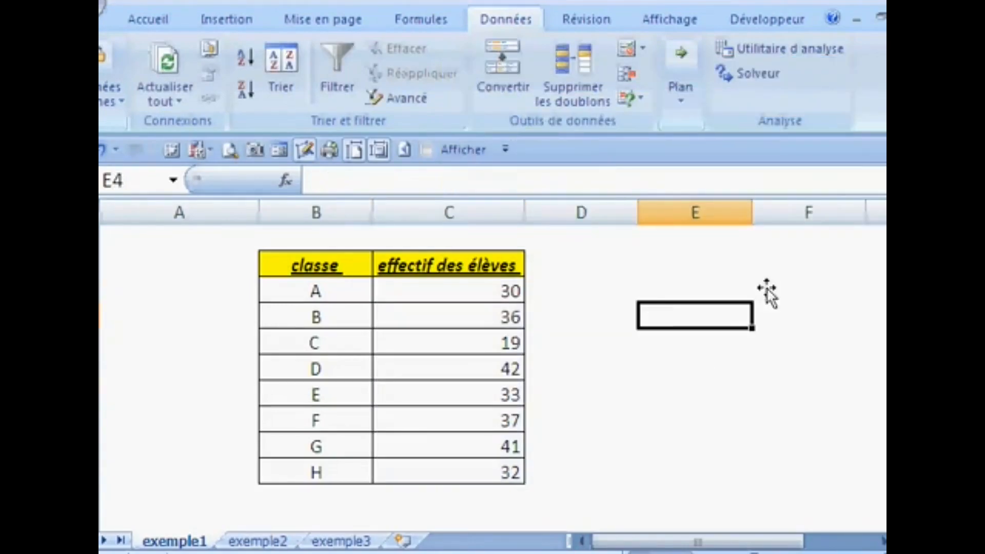
{"action": "left_click", "coordinate": [767, 285]}
{"action": "left_click", "coordinate": [822, 314]}
{"action": "left_click", "coordinate": [692, 376]}
{"action": "left_click", "coordinate": [610, 363]}
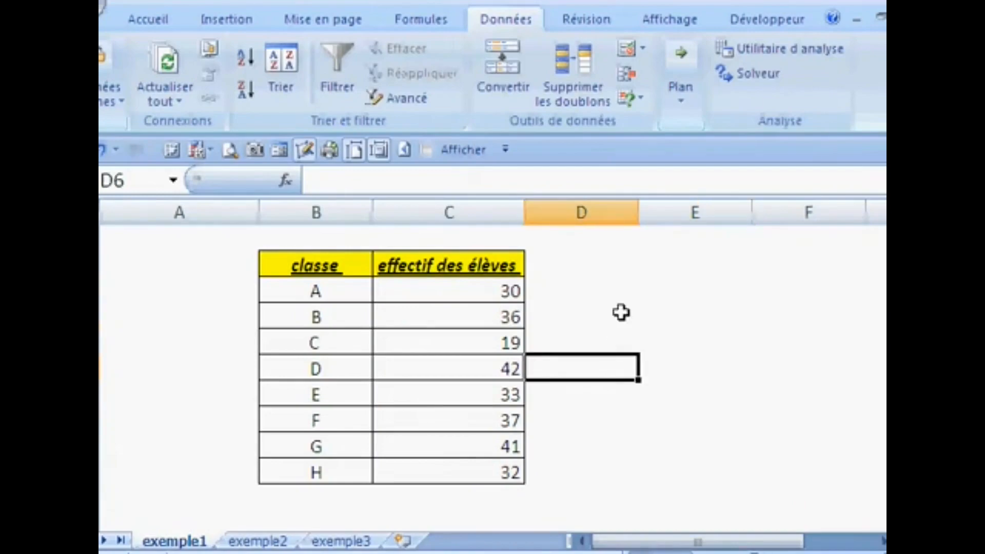
- Circle the invalid data on the exemple1 sheet
{"action": "left_click", "coordinate": [643, 48]}
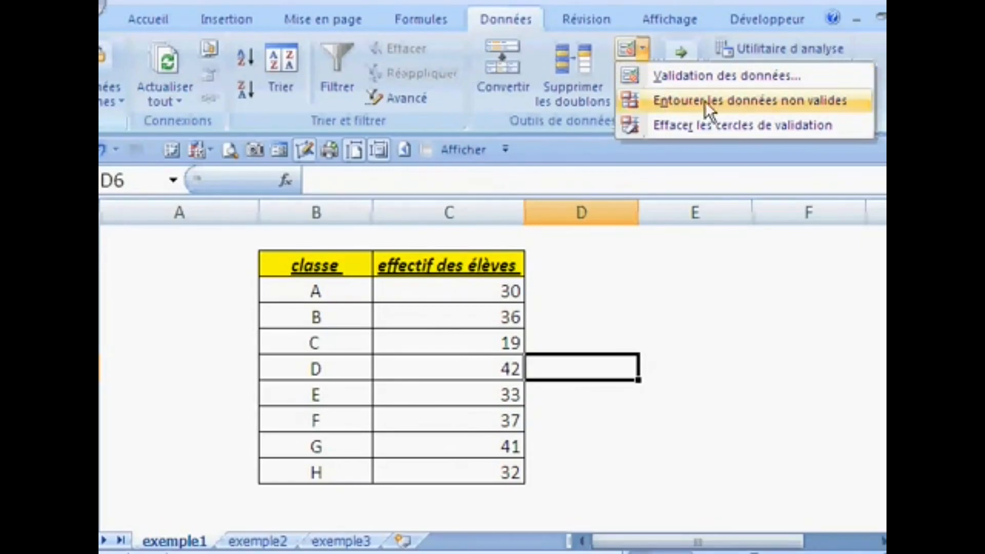
{"action": "left_click", "coordinate": [741, 103]}
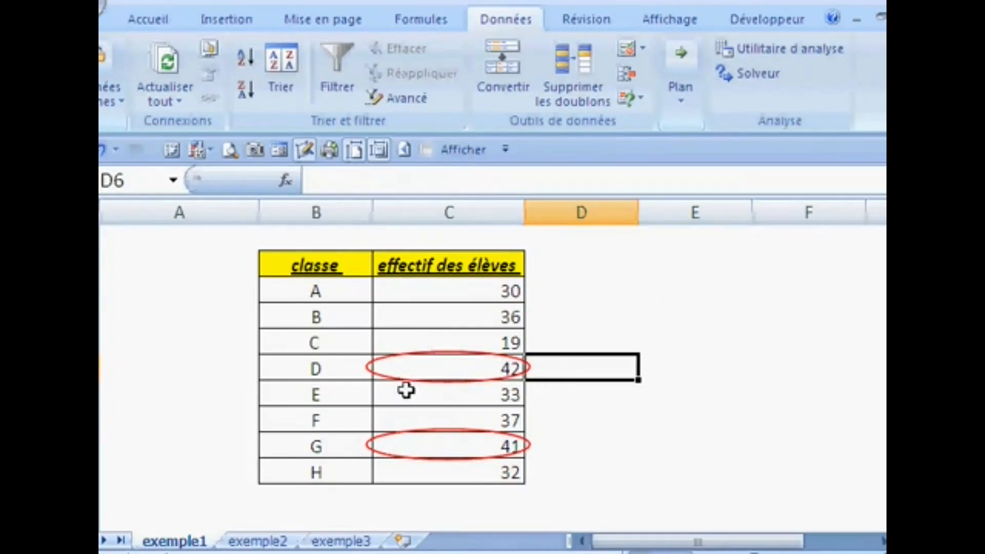
{"action": "left_click", "coordinate": [750, 312]}
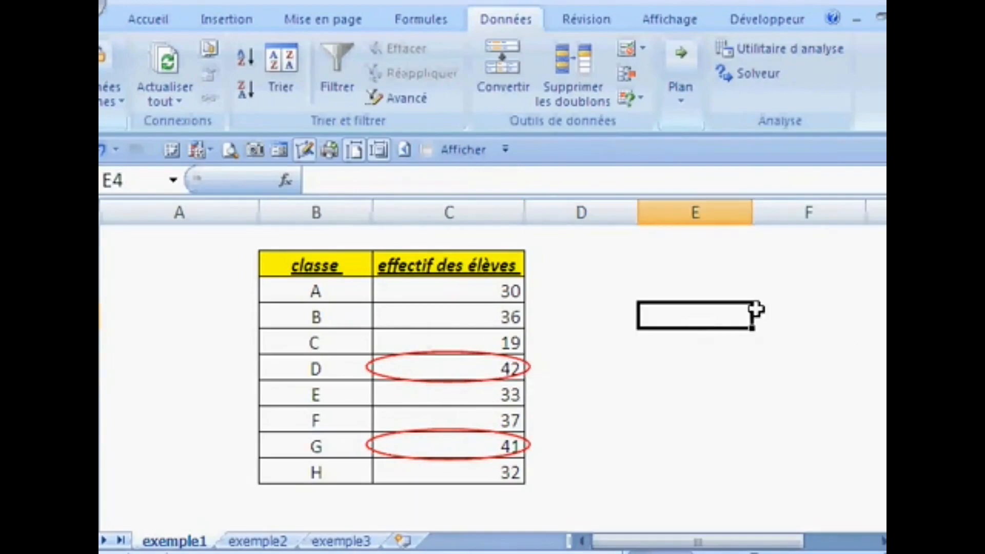
- Clear the validation circles from the student counts table
{"action": "left_click", "coordinate": [643, 48]}
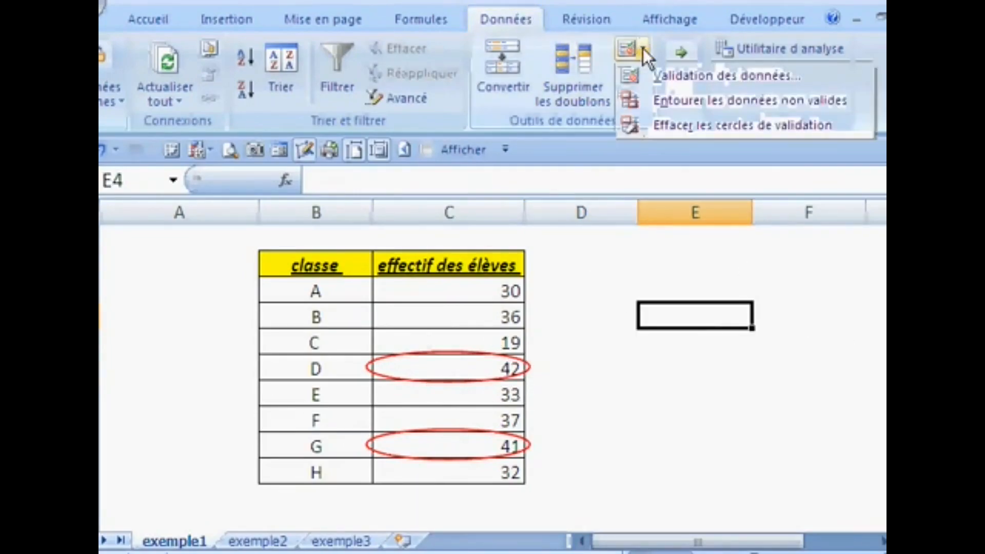
{"action": "left_click", "coordinate": [675, 125]}
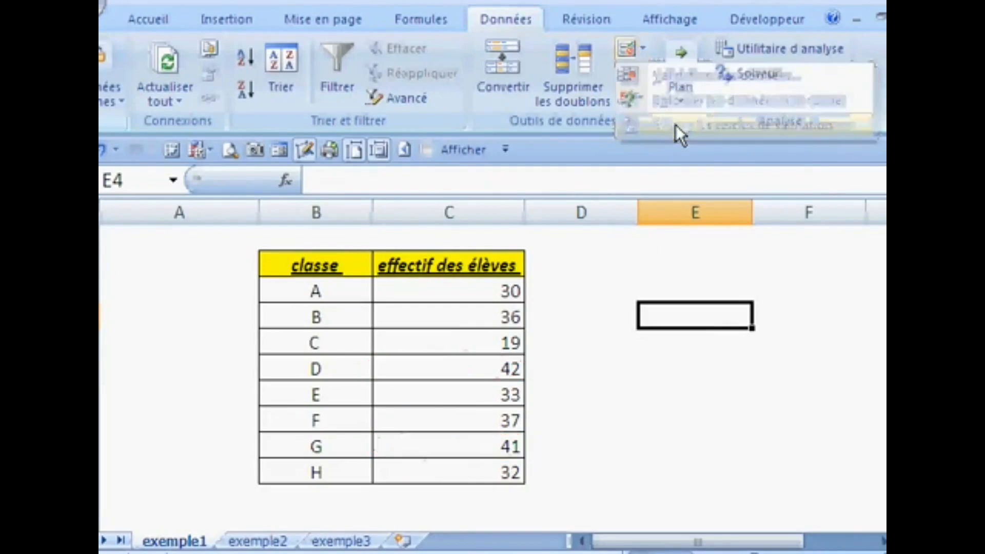
{"action": "left_click", "coordinate": [759, 281]}
- Switch to the exemple2 sheet and compare the "effectif des élèves" values with the "Dont Filles" values
{"action": "left_click", "coordinate": [251, 540]}
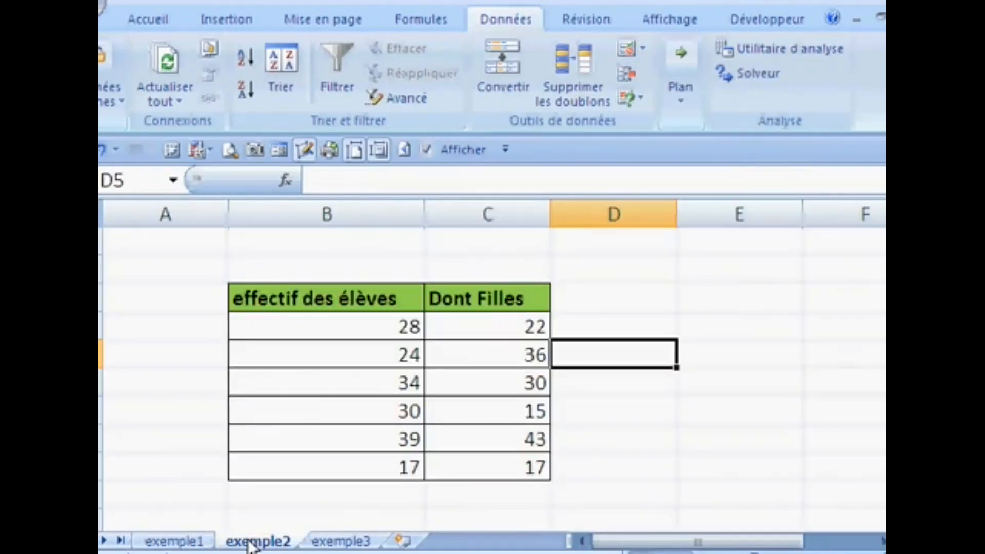
{"action": "left_click", "coordinate": [317, 329]}
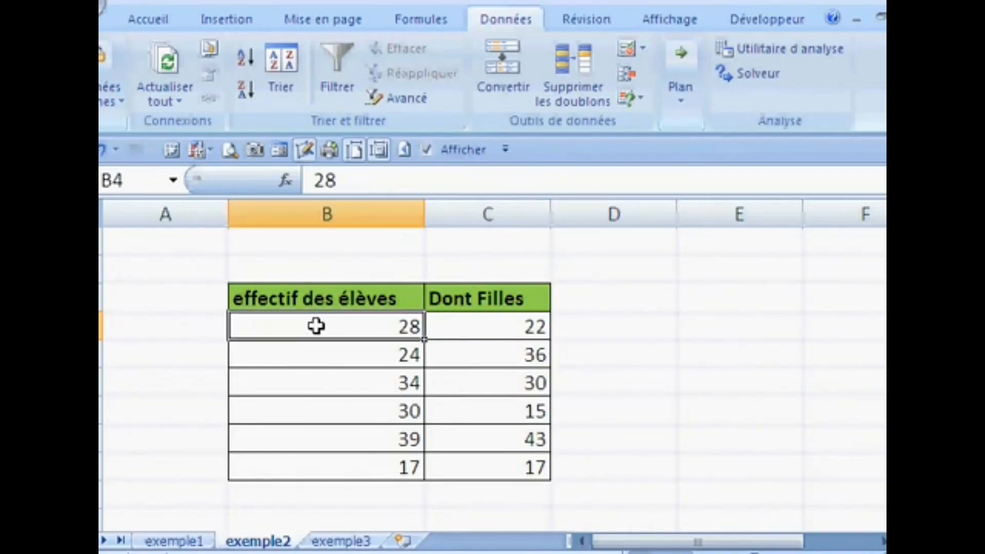
{"action": "left_click", "coordinate": [472, 330]}
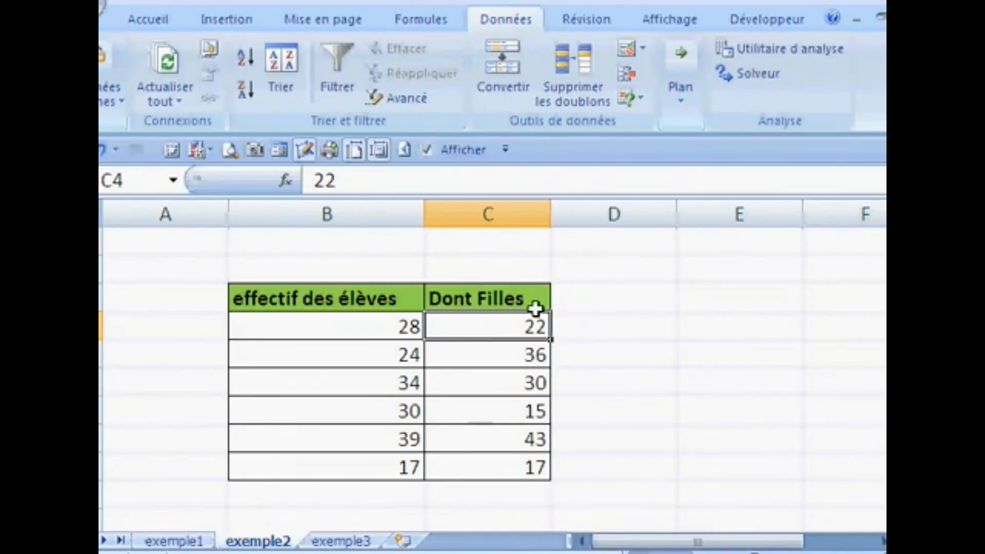
{"action": "left_click", "coordinate": [515, 300]}
{"action": "left_click", "coordinate": [616, 295]}
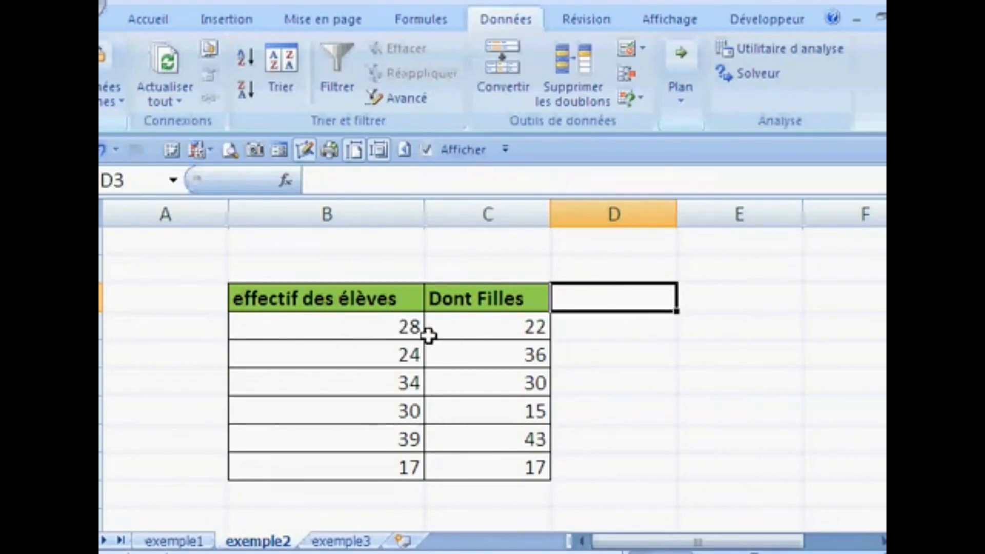
{"action": "left_click", "coordinate": [491, 328]}
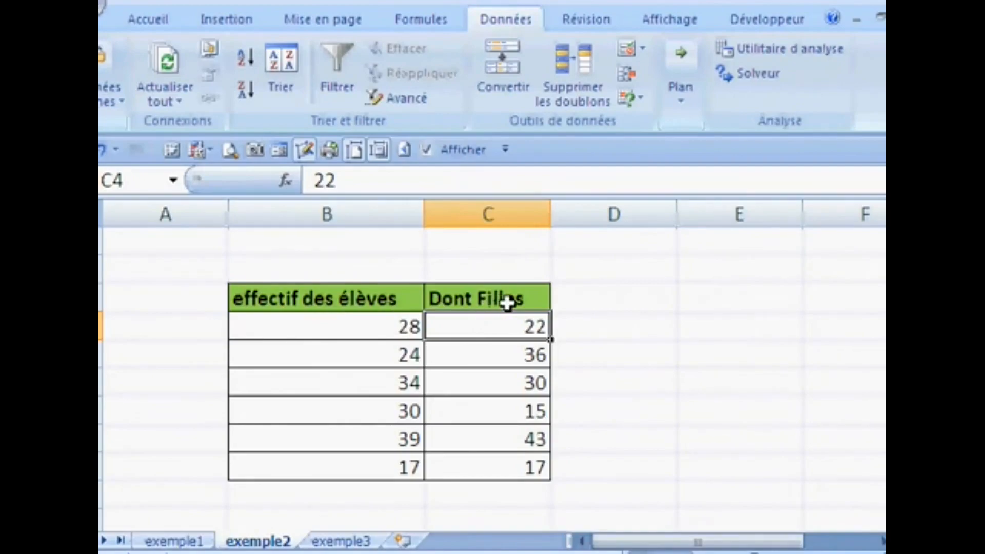
{"action": "left_click", "coordinate": [357, 332]}
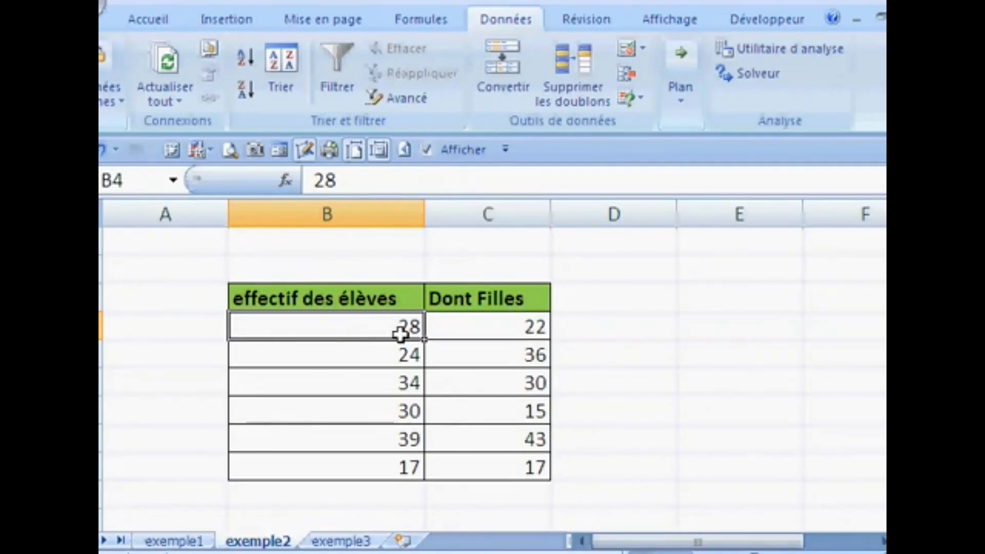
{"action": "left_click", "coordinate": [477, 331]}
{"action": "left_click", "coordinate": [338, 334]}
{"action": "left_click", "coordinate": [337, 387]}
{"action": "left_click", "coordinate": [346, 417]}
{"action": "left_click", "coordinate": [362, 459]}
{"action": "left_click", "coordinate": [504, 373]}
{"action": "left_click", "coordinate": [503, 353]}
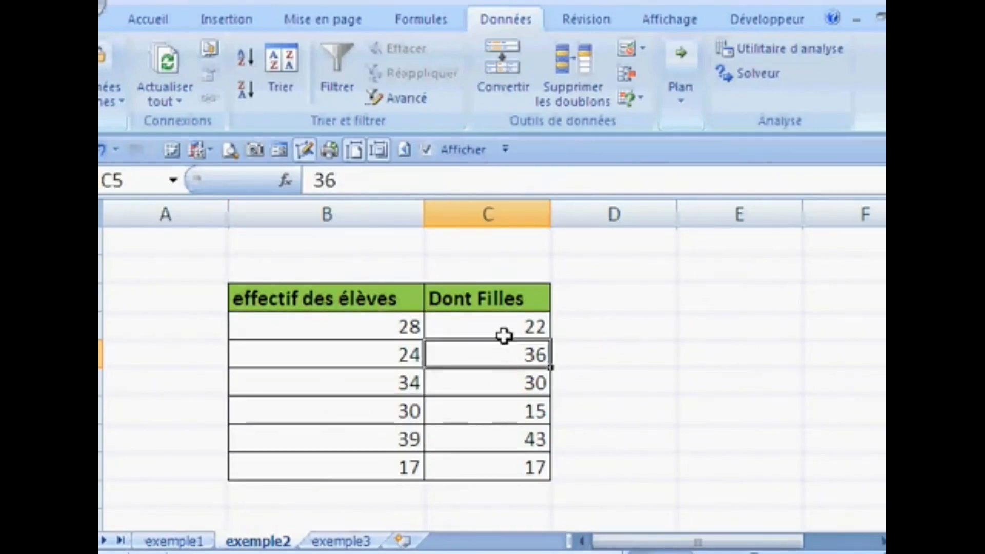
{"action": "left_click", "coordinate": [504, 329]}
- Open data validation for the "Dont Filles" values in C4:C9 and set the whole-number minimum to 0
{"action": "mouse_move", "coordinate": [461, 323]}
{"action": "left_mouse_down"}
{"action": "mouse_move", "coordinate": [487, 466]}
{"action": "mouse_move", "coordinate": [480, 457]}
{"action": "left_mouse_up"}
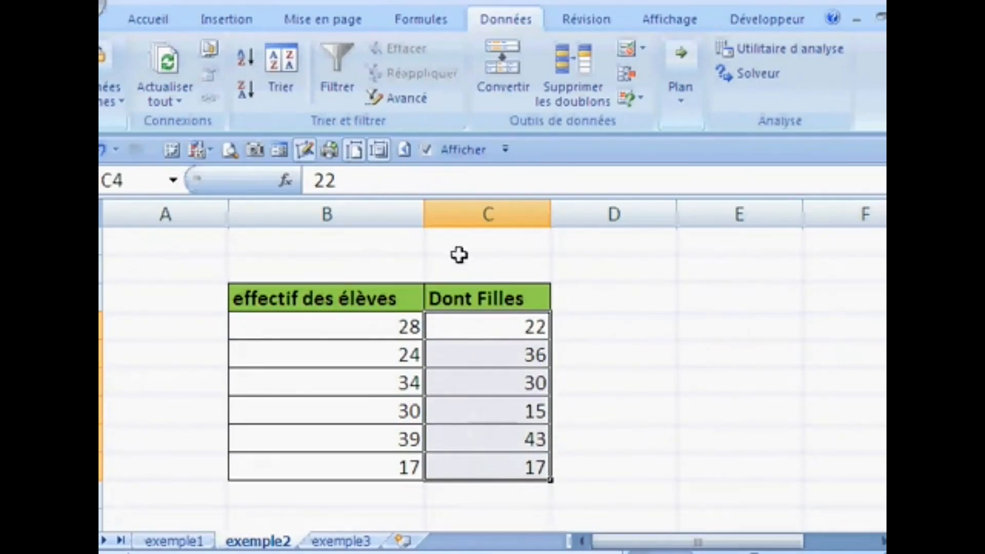
{"action": "left_click", "coordinate": [644, 47]}
{"action": "left_click", "coordinate": [664, 76]}
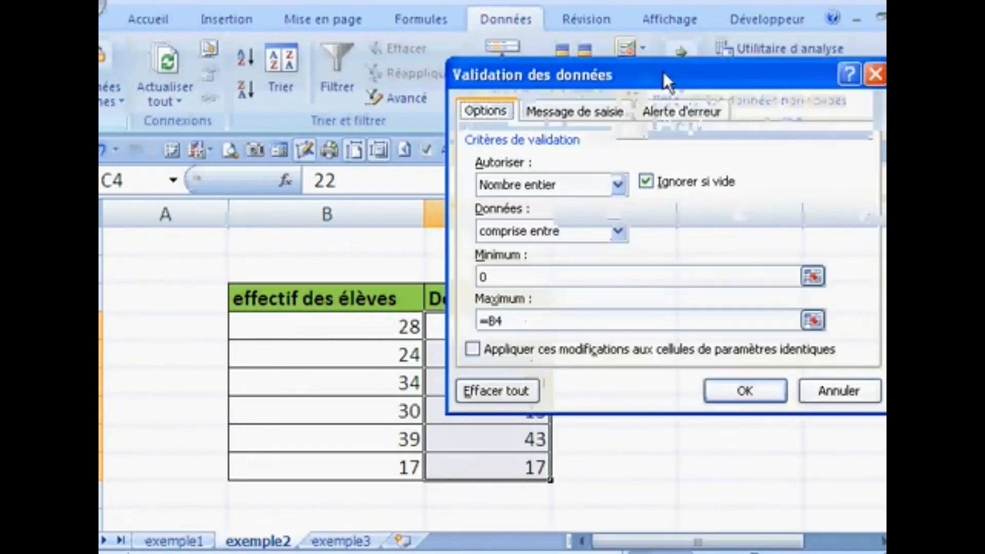
{"action": "left_click", "coordinate": [579, 183]}
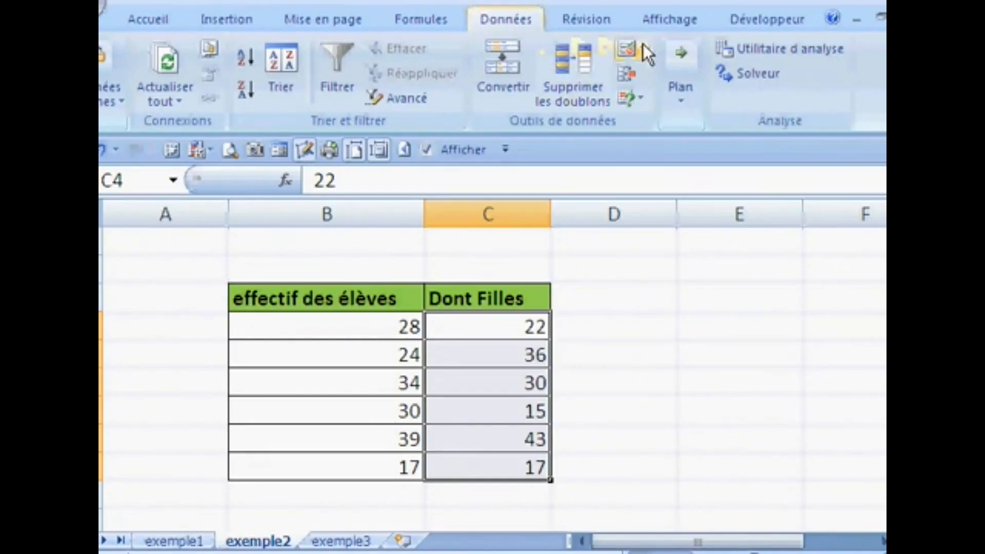
{"action": "left_click", "coordinate": [643, 44]}
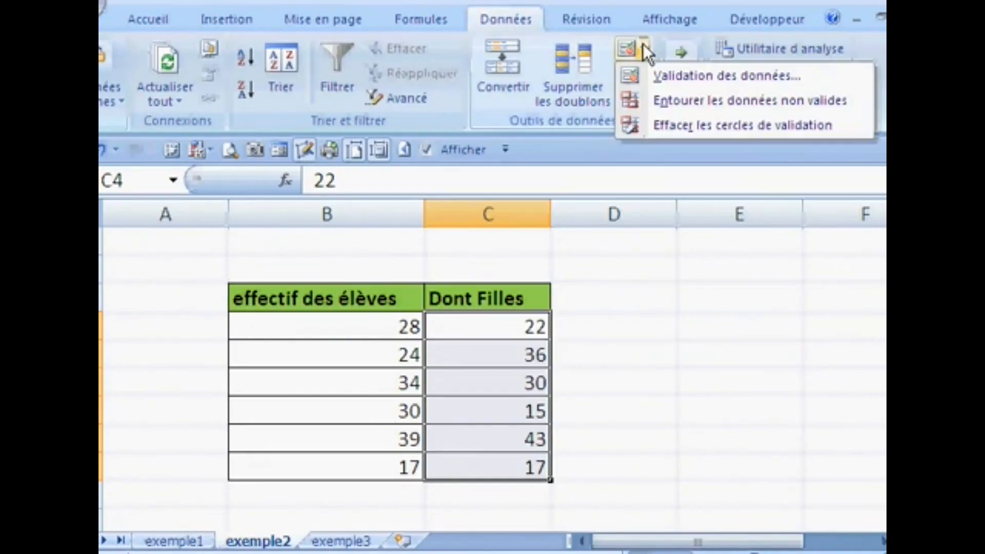
{"action": "left_click", "coordinate": [664, 72]}
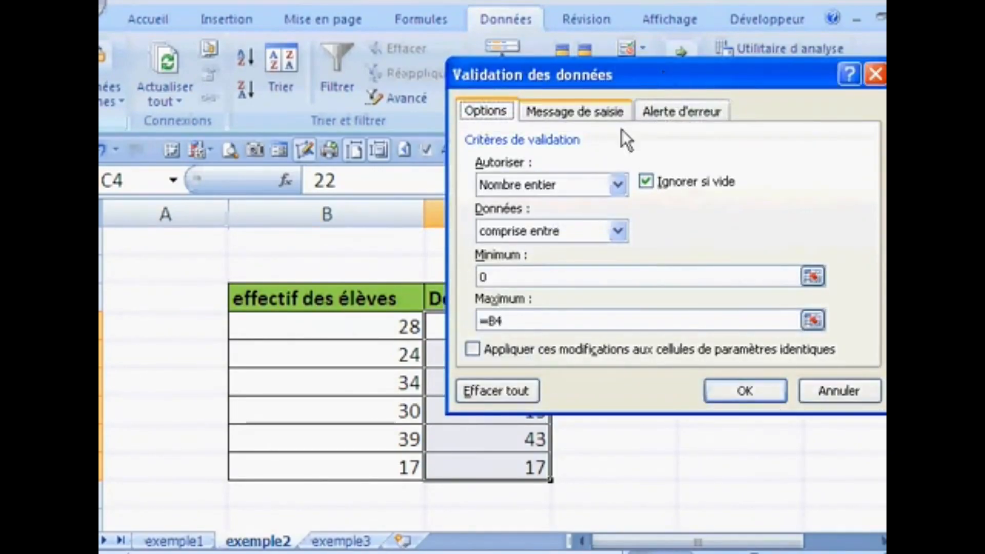
{"action": "left_click", "coordinate": [579, 183]}
{"action": "left_click", "coordinate": [579, 184]}
{"action": "left_click", "coordinate": [497, 276]}
{"action": "left_click_drag", "start_coordinate": [497, 276], "coordinate": [474, 276]}
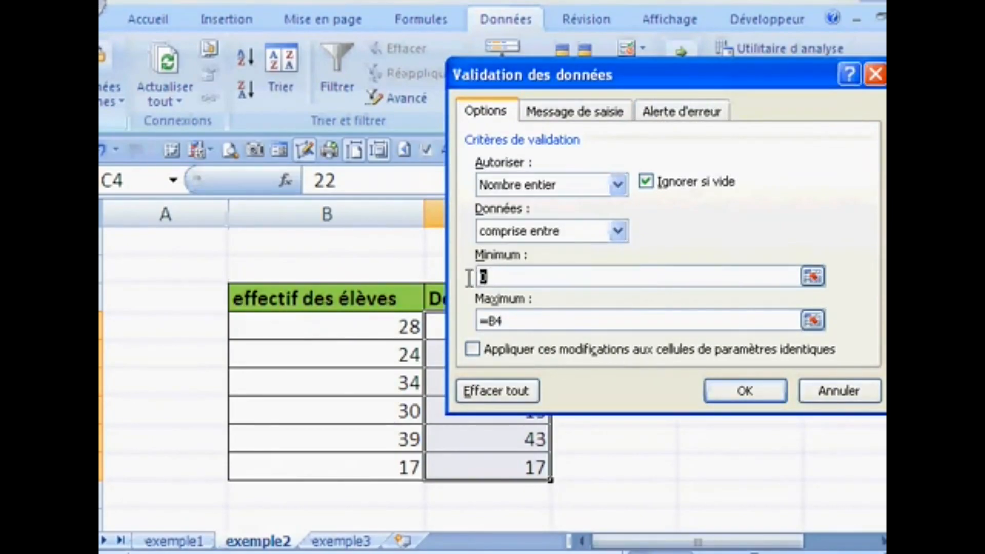
{"action": "type", "text": "0"}
- Set the validation maximum to the relative reference =B4 and apply the rule
{"action": "left_click_drag", "start_coordinate": [523, 322], "coordinate": [469, 321]}
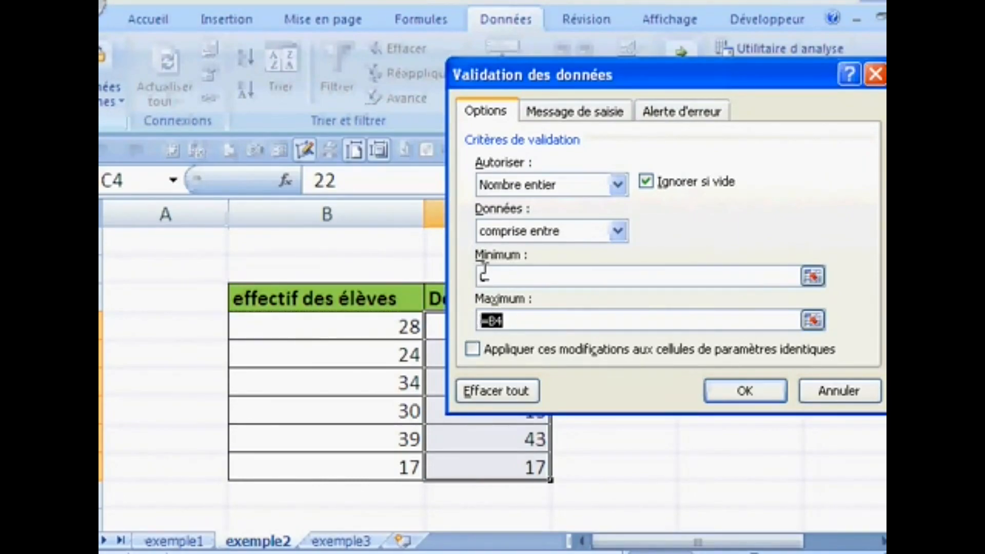
{"action": "key", "text": "BackSpace"}
{"action": "left_click", "coordinate": [374, 326]}
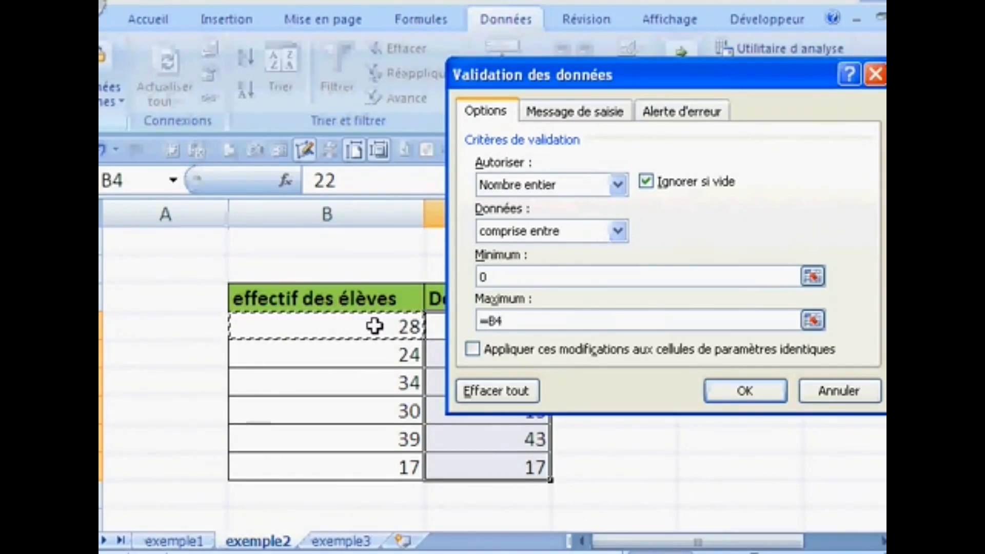
{"action": "left_click", "coordinate": [737, 393]}
{"action": "left_click", "coordinate": [680, 327]}
{"action": "left_click", "coordinate": [726, 374]}
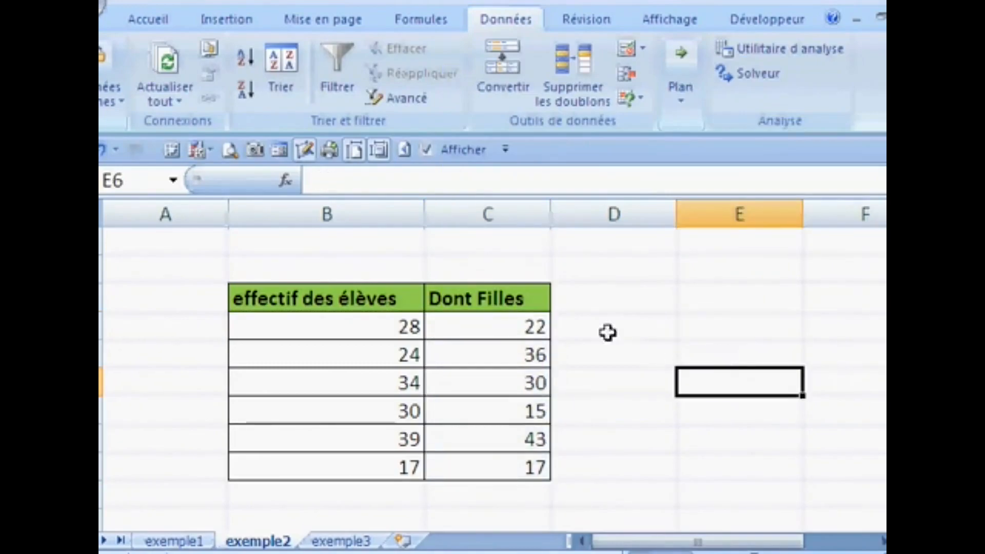
{"action": "left_click", "coordinate": [711, 279]}
{"action": "left_click", "coordinate": [689, 323]}
{"action": "left_click", "coordinate": [696, 403]}
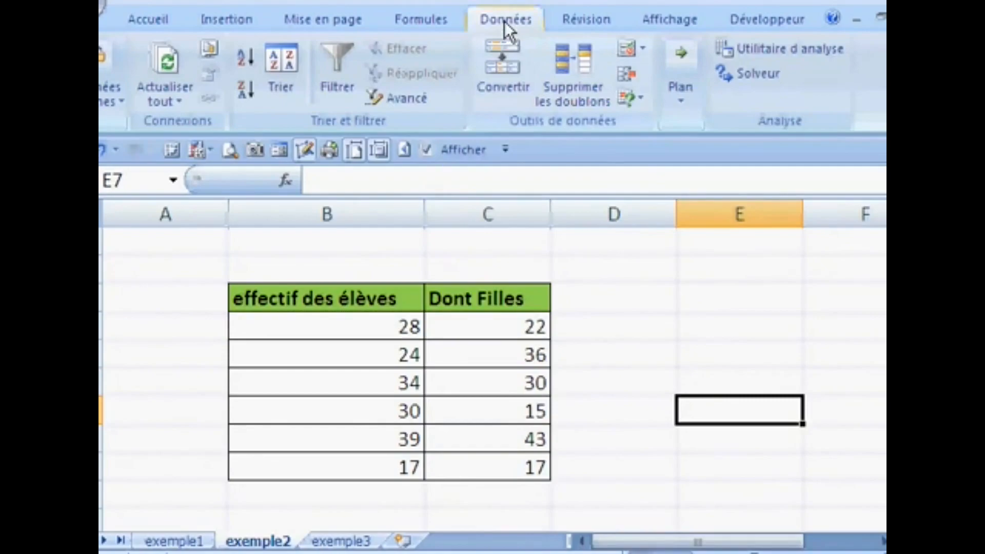
- Circle the invalid "Dont Filles" values and compare each circled value with its "effectif des élèves" count
{"action": "left_click", "coordinate": [643, 49]}
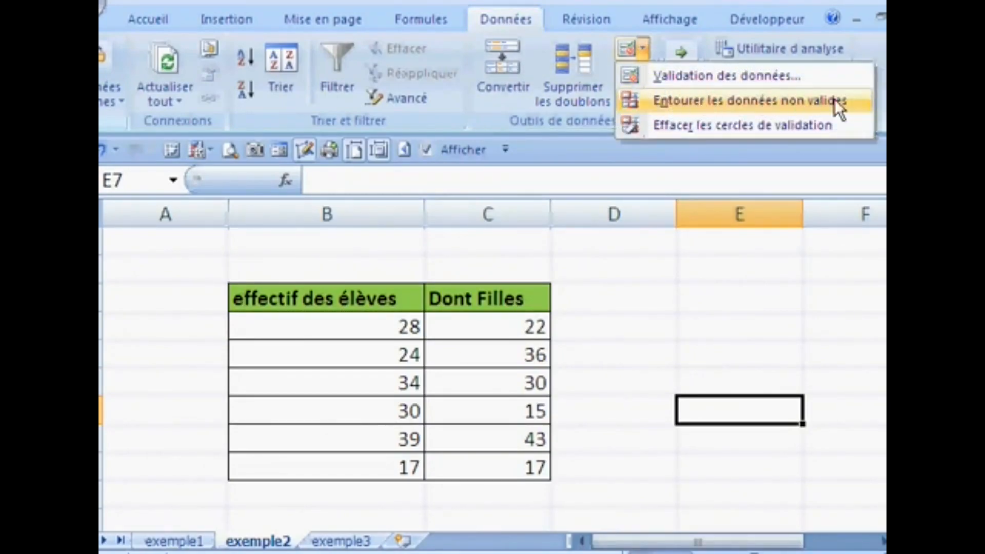
{"action": "left_click", "coordinate": [815, 104]}
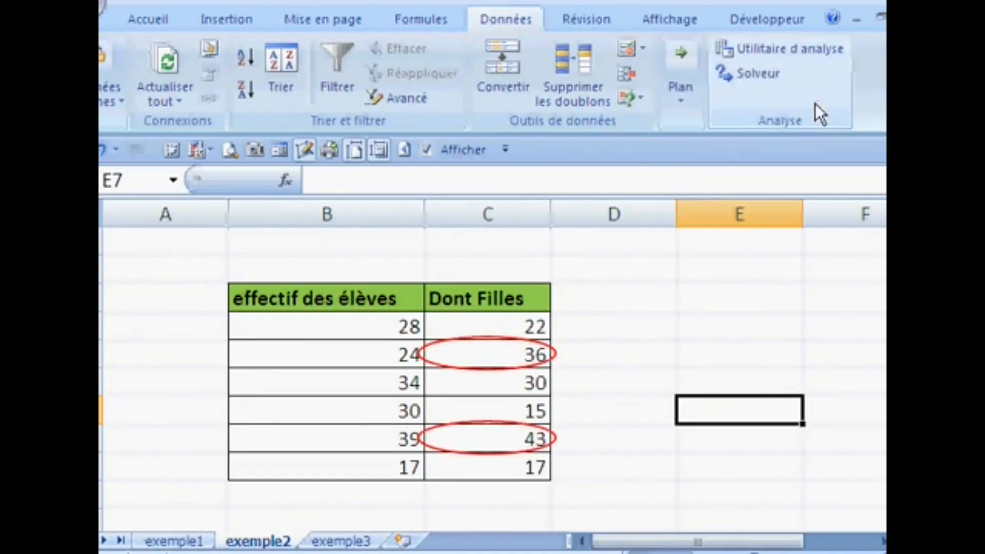
{"action": "left_click", "coordinate": [359, 357]}
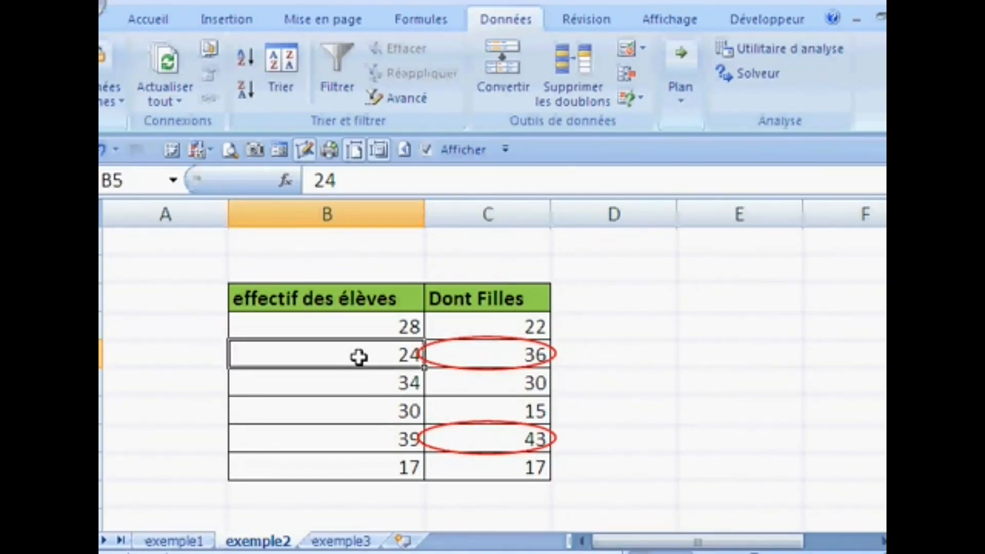
{"action": "left_click", "coordinate": [491, 358]}
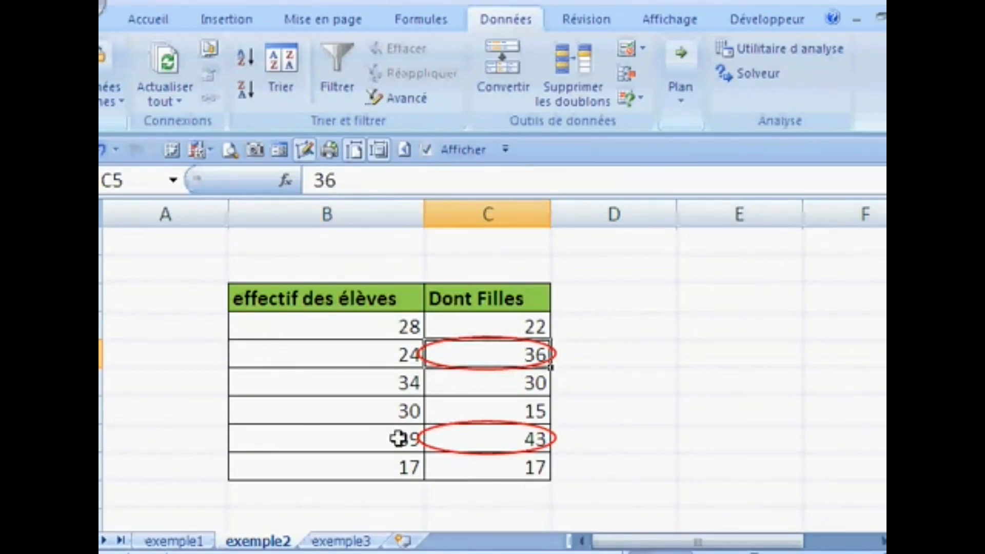
{"action": "left_click", "coordinate": [360, 441]}
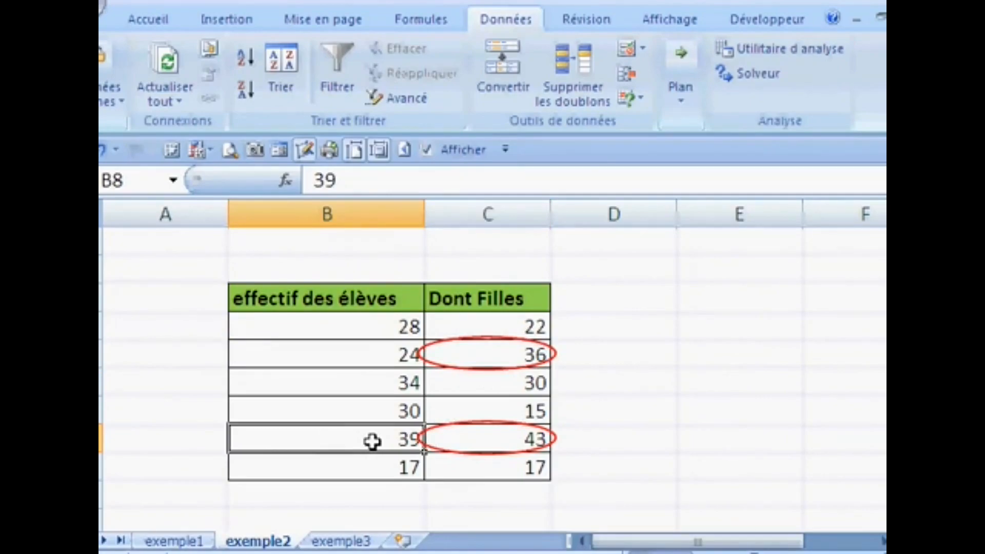
{"action": "left_click", "coordinate": [464, 444]}
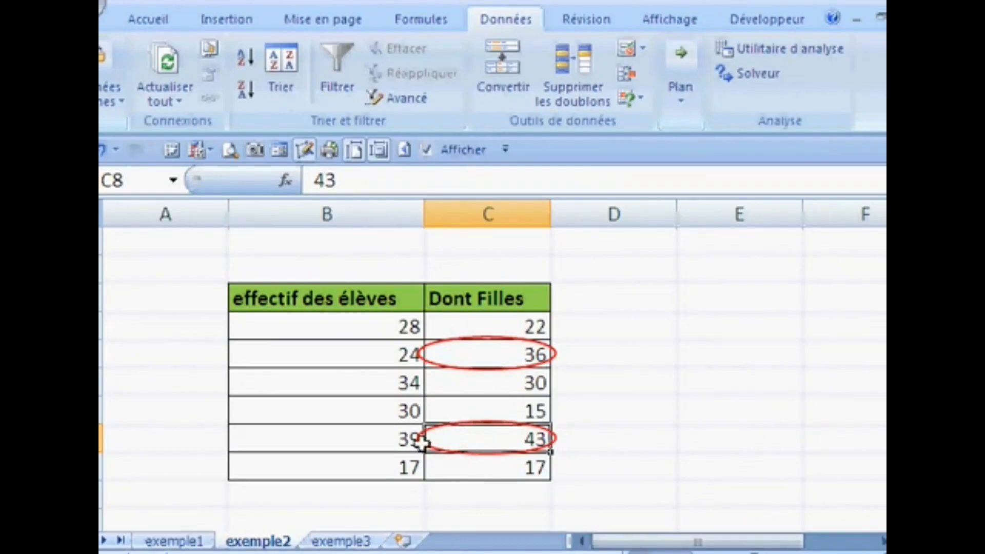
{"action": "left_click", "coordinate": [371, 440]}
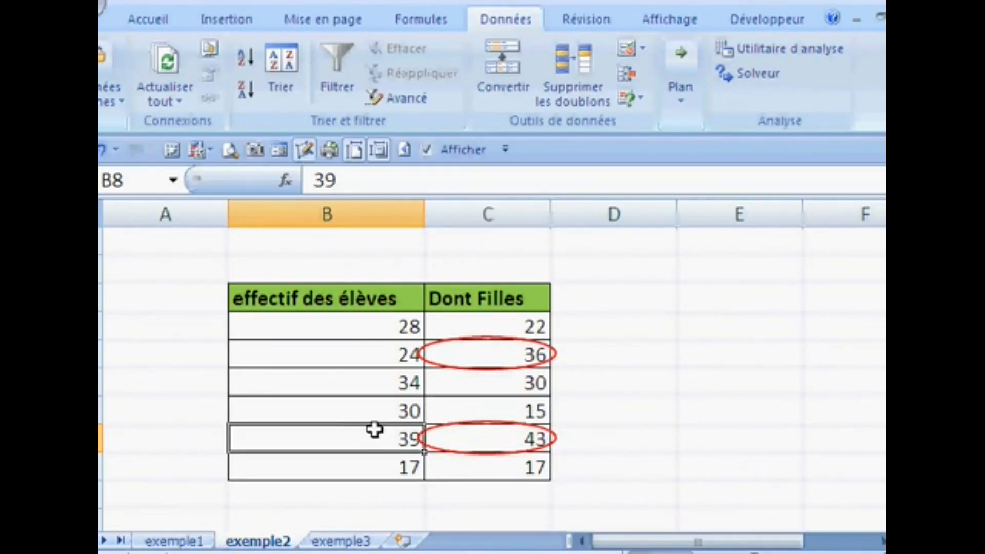
{"action": "left_click", "coordinate": [651, 385]}
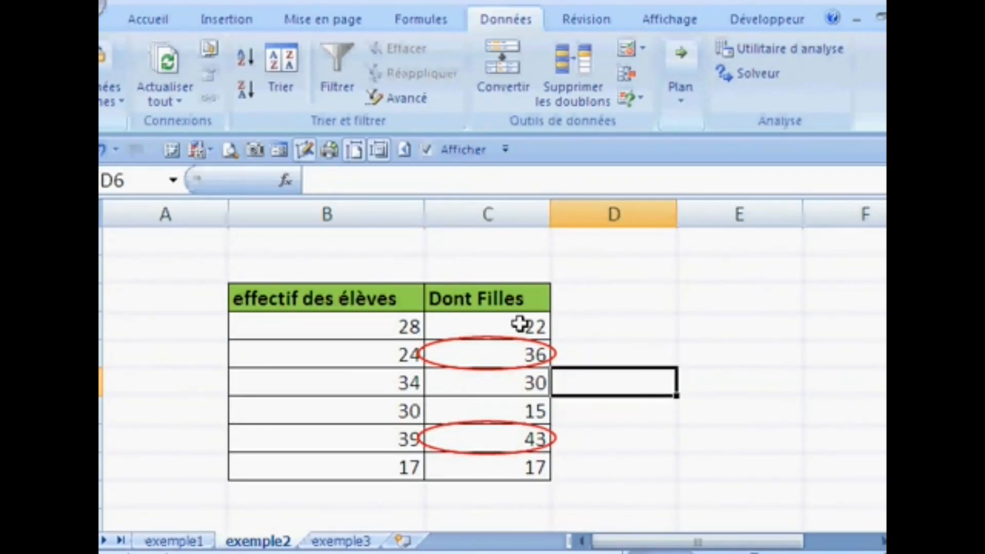
{"action": "left_click", "coordinate": [643, 49]}
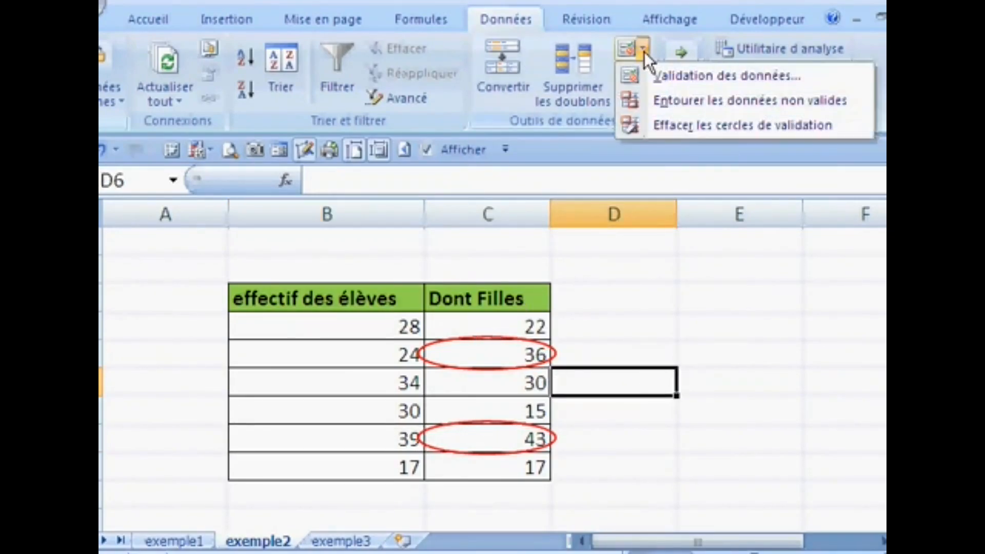
{"action": "left_click", "coordinate": [395, 429]}
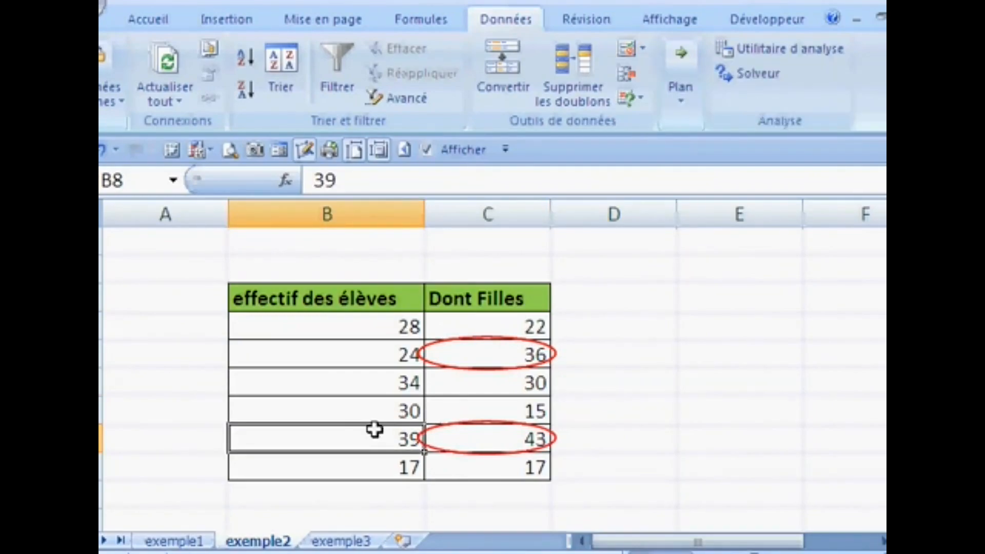
{"action": "left_click", "coordinate": [655, 379]}
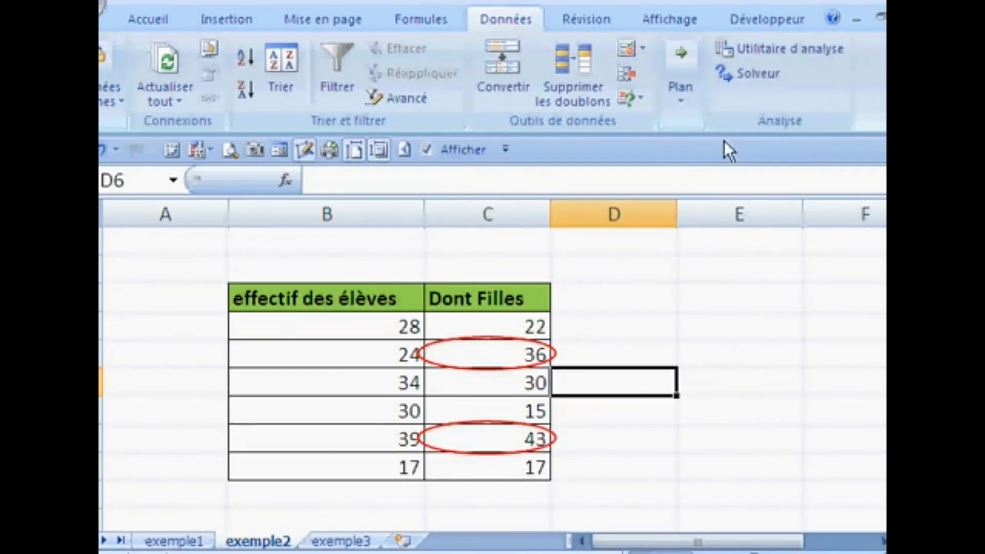
- Switch to the exemple3 sheet and examine the entries under "code d'identification" in B4:B9
{"action": "left_click", "coordinate": [643, 49]}
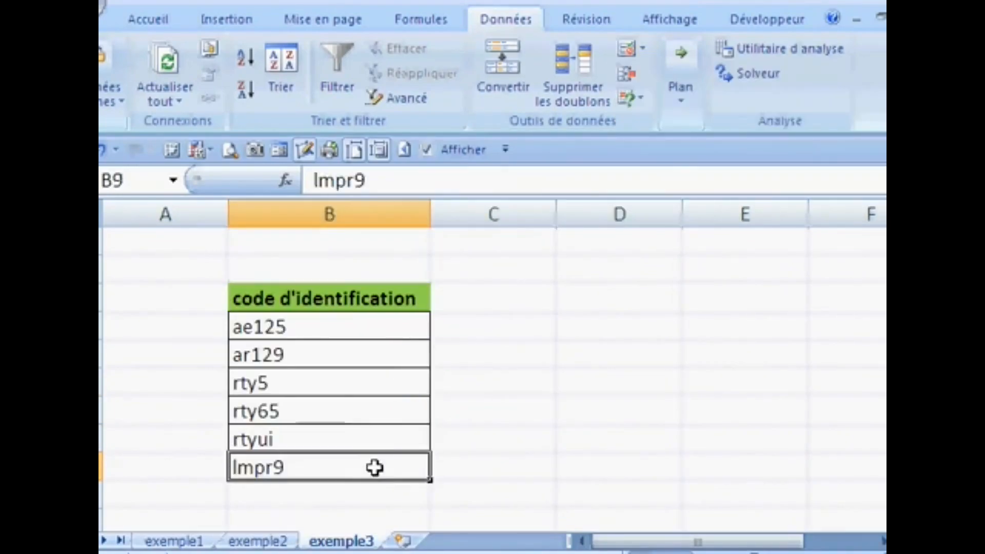
{"action": "left_click", "coordinate": [359, 438]}
{"action": "left_click", "coordinate": [352, 406]}
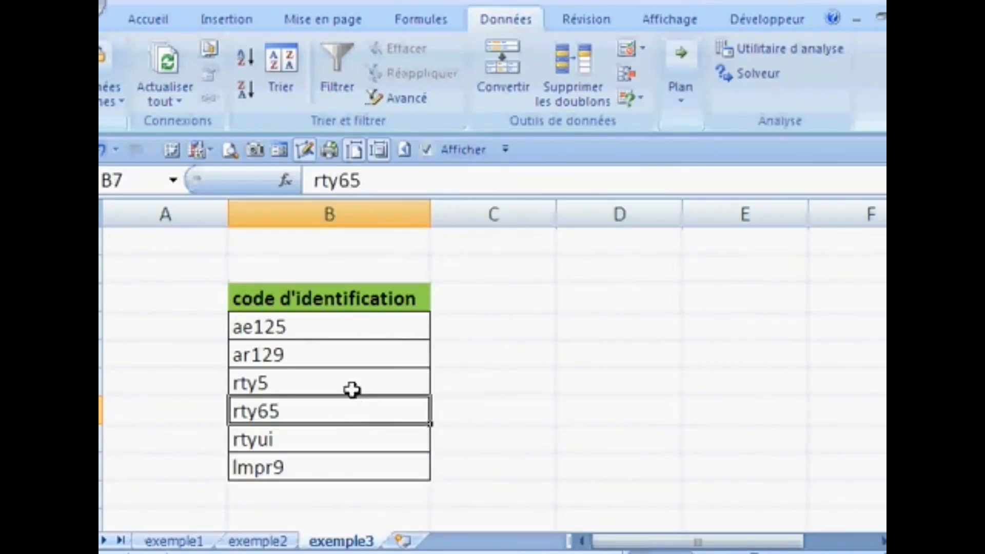
{"action": "left_click", "coordinate": [350, 382]}
{"action": "left_click", "coordinate": [348, 354]}
{"action": "left_click", "coordinate": [344, 326]}
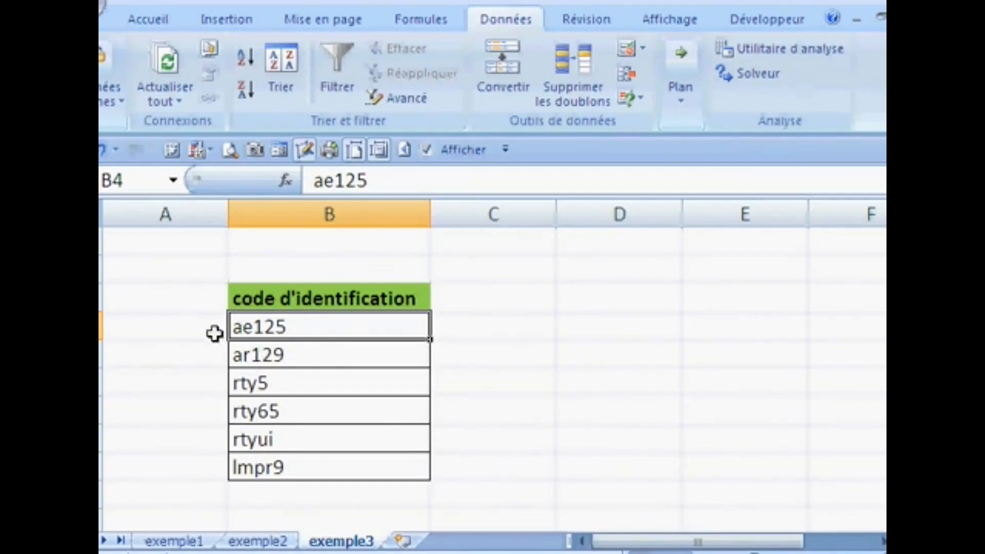
- Open data validation for the identification codes in B4:B9 and allow the text length criterion (Longueur du texte)
{"action": "left_click_drag", "start_coordinate": [326, 329], "coordinate": [325, 466]}
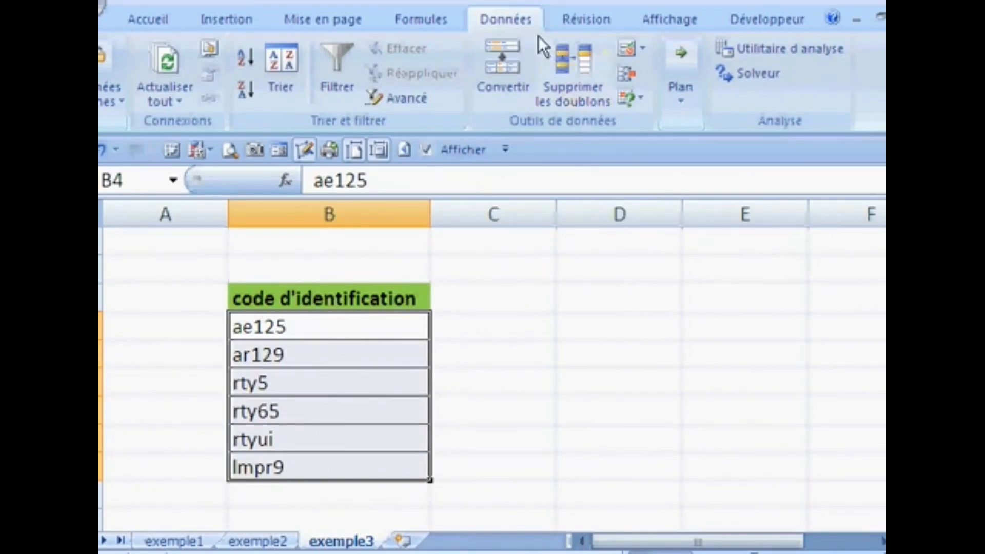
{"action": "left_click", "coordinate": [642, 51]}
{"action": "left_click", "coordinate": [663, 71]}
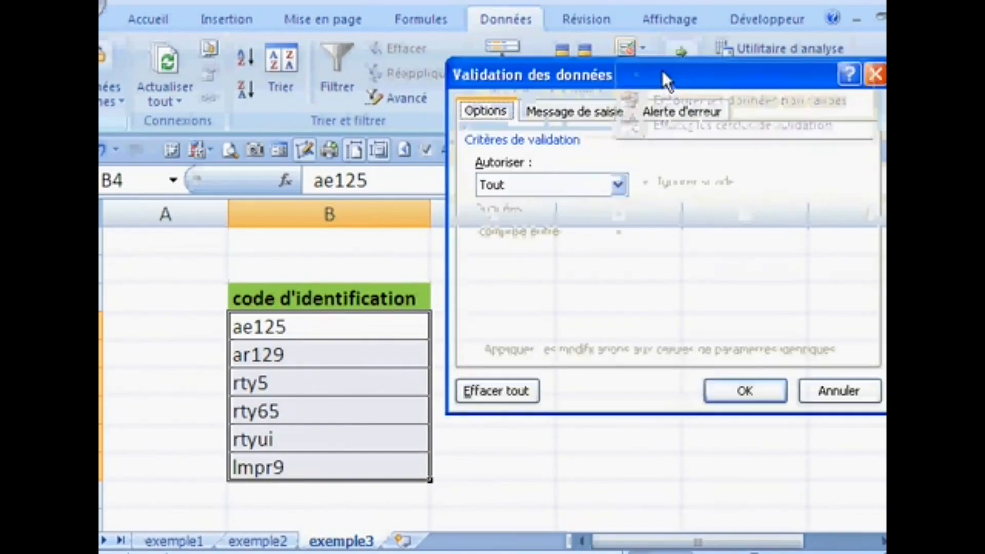
{"action": "left_click", "coordinate": [524, 187]}
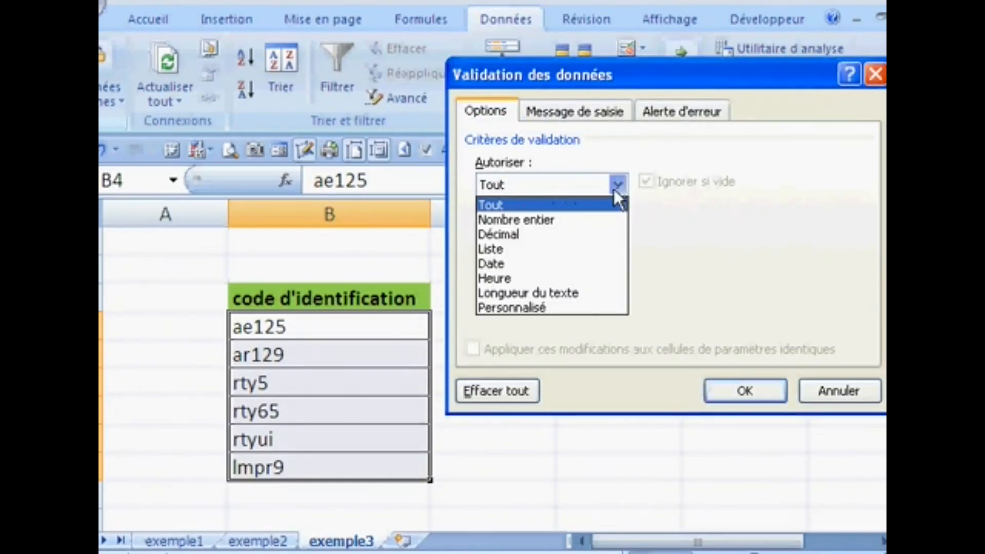
{"action": "left_click", "coordinate": [566, 293]}
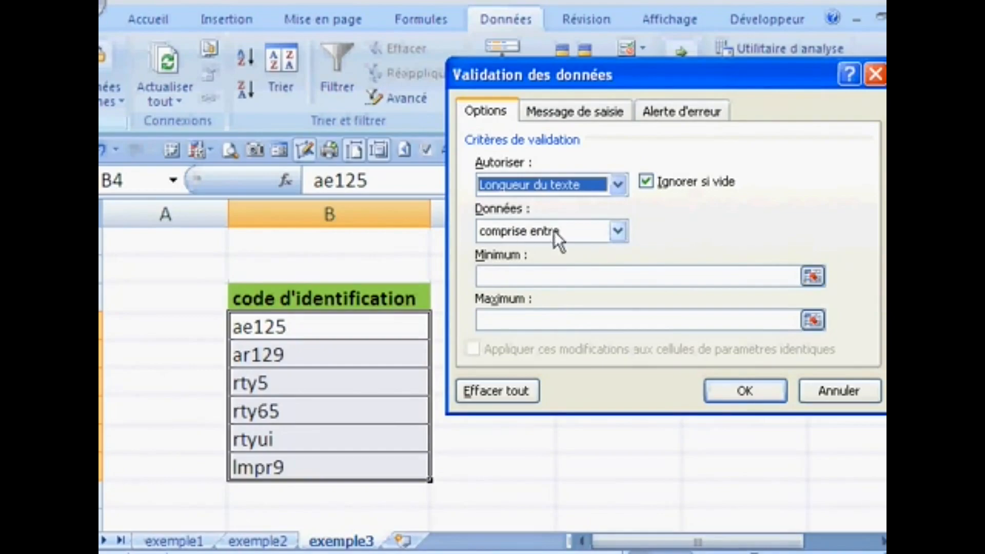
- Require a text length equal to (égale à) 5 and apply the validation rule to the identification codes
{"action": "left_click", "coordinate": [616, 232]}
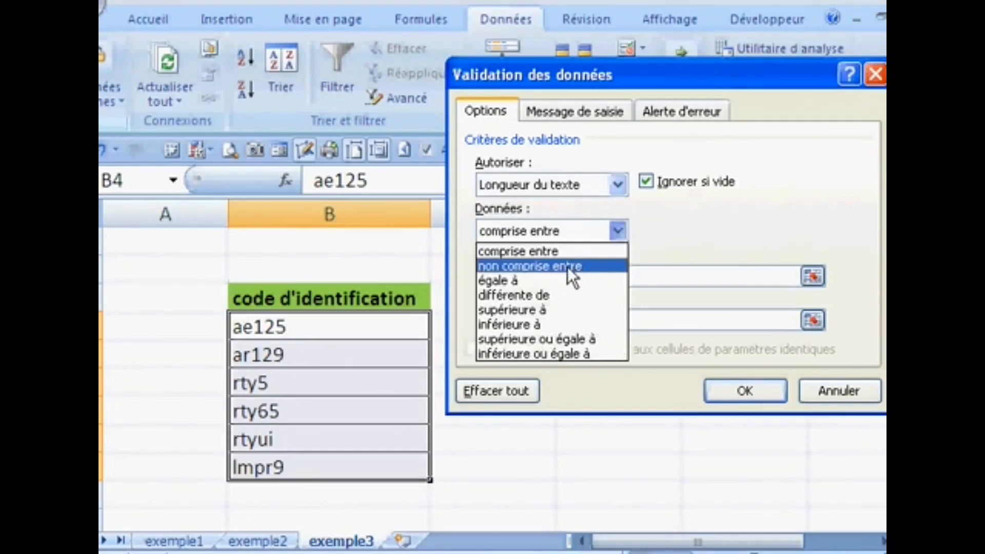
{"action": "left_click", "coordinate": [562, 281]}
{"action": "left_click", "coordinate": [514, 276]}
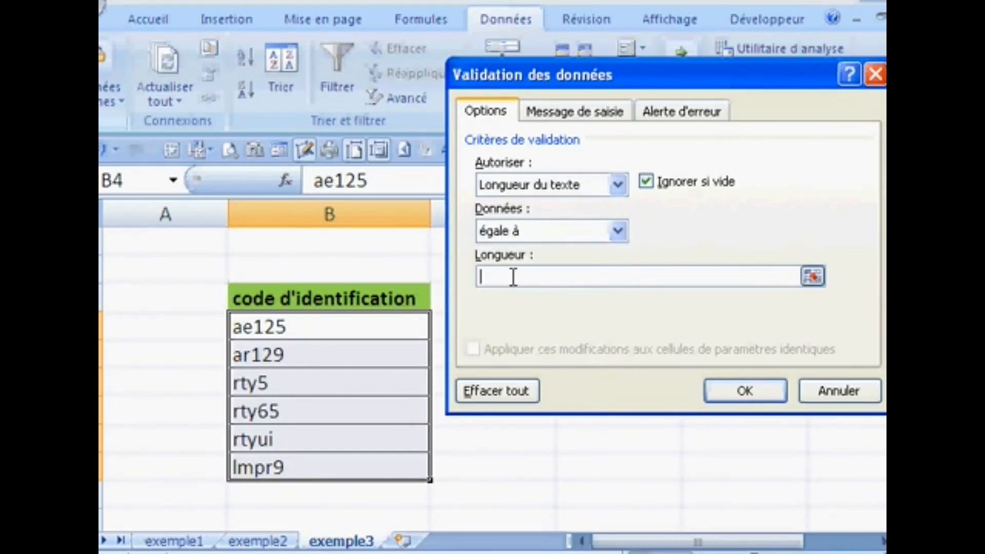
{"action": "type", "text": "5"}
{"action": "left_click", "coordinate": [742, 391]}
{"action": "left_click", "coordinate": [616, 347]}
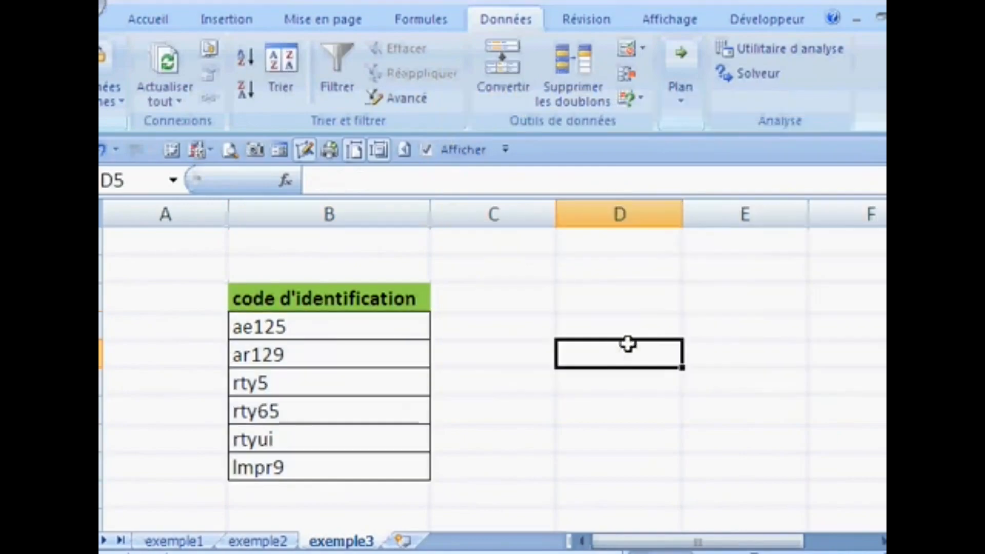
- Circle the invalid data in the "code d'identification" column and inspect the circled code
{"action": "left_click", "coordinate": [707, 303]}
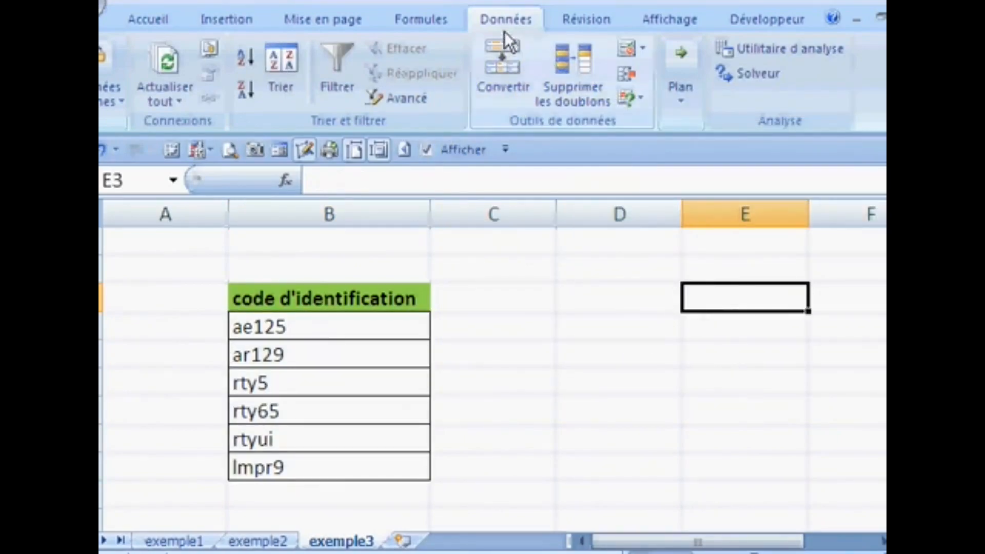
{"action": "left_click", "coordinate": [645, 49]}
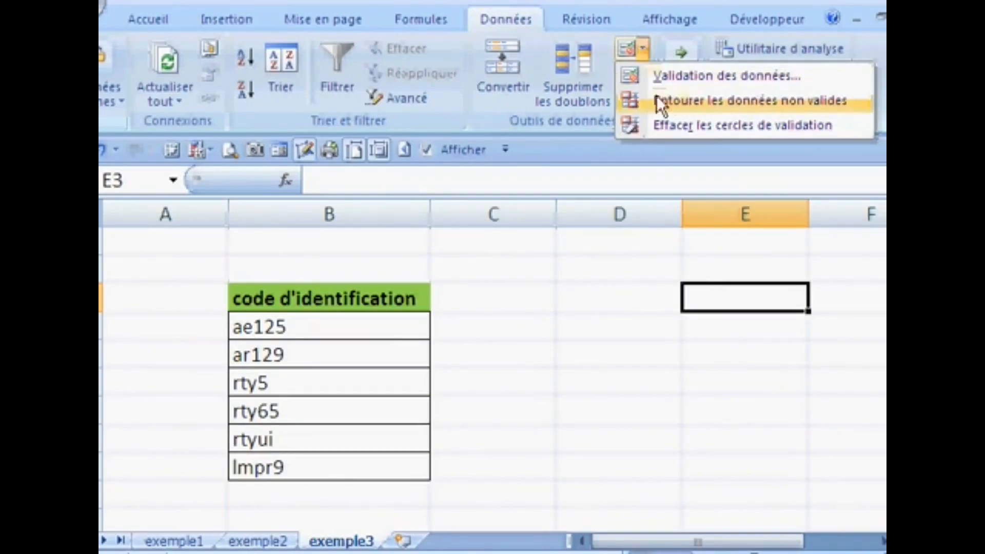
{"action": "left_click", "coordinate": [780, 106]}
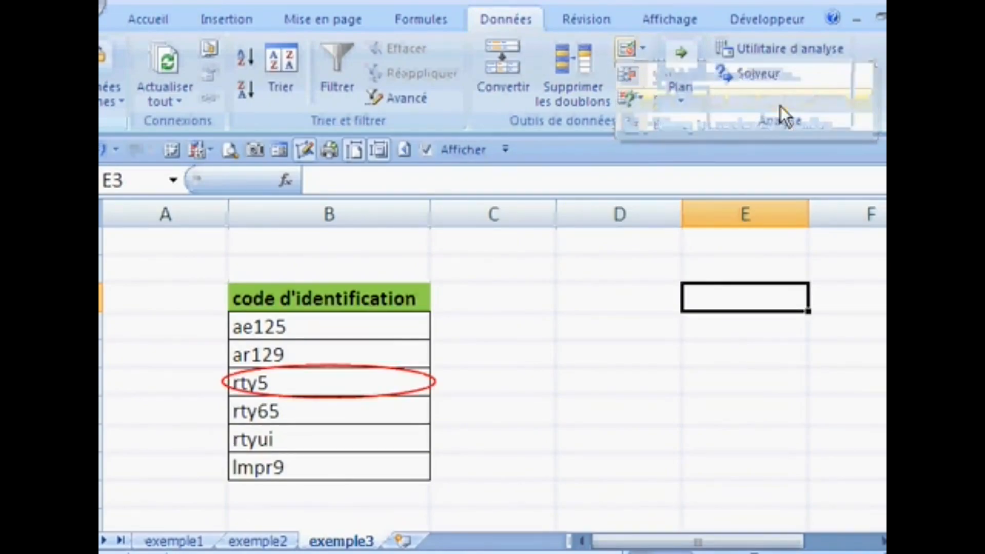
{"action": "left_click", "coordinate": [638, 333]}
{"action": "left_click", "coordinate": [317, 388]}
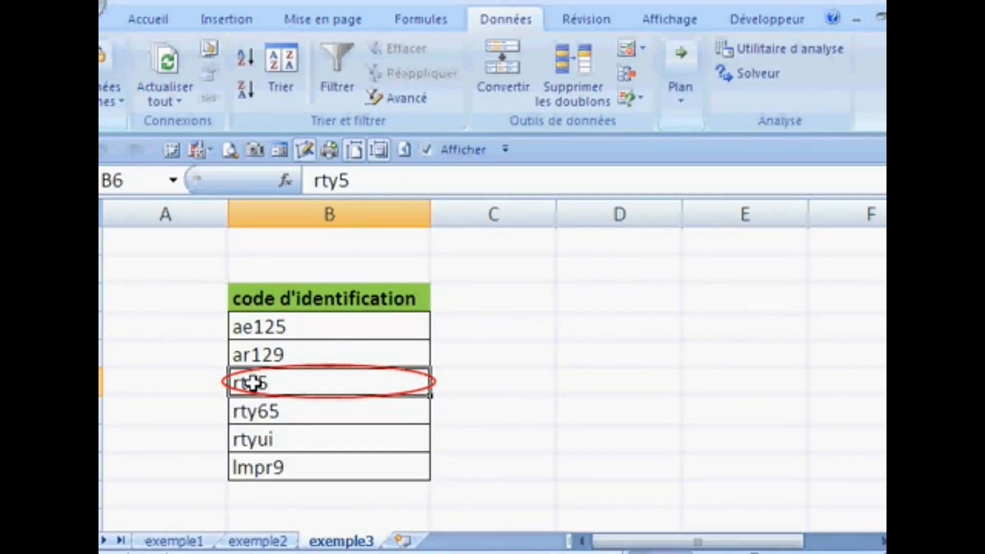
{"action": "left_click", "coordinate": [625, 354]}
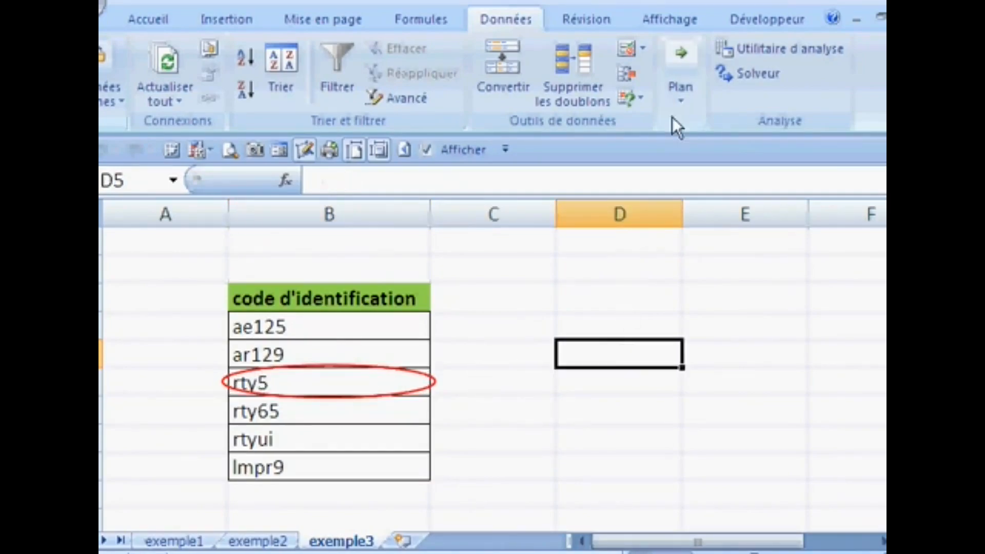
- Clear the validation circles from the identification code table
{"action": "left_click", "coordinate": [644, 48]}
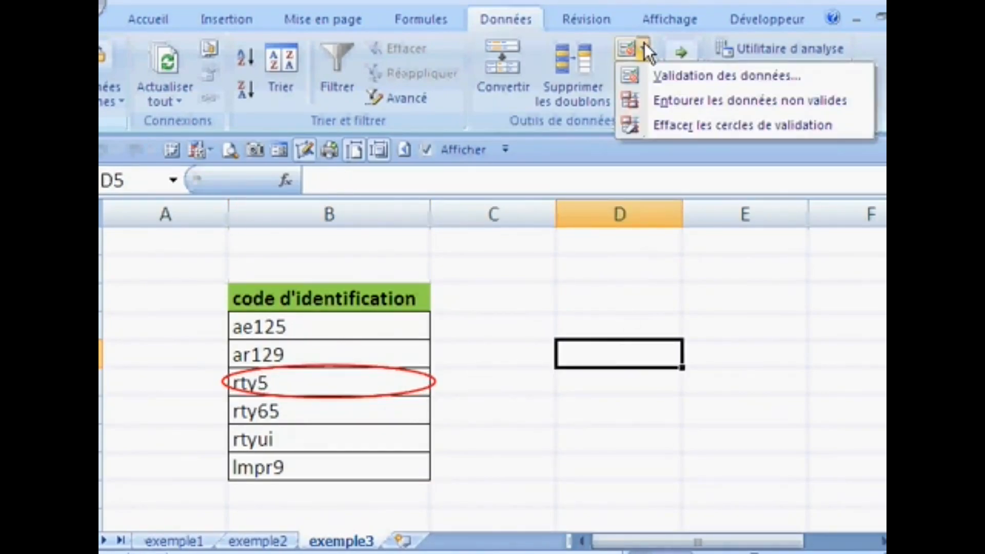
{"action": "left_click", "coordinate": [660, 130]}
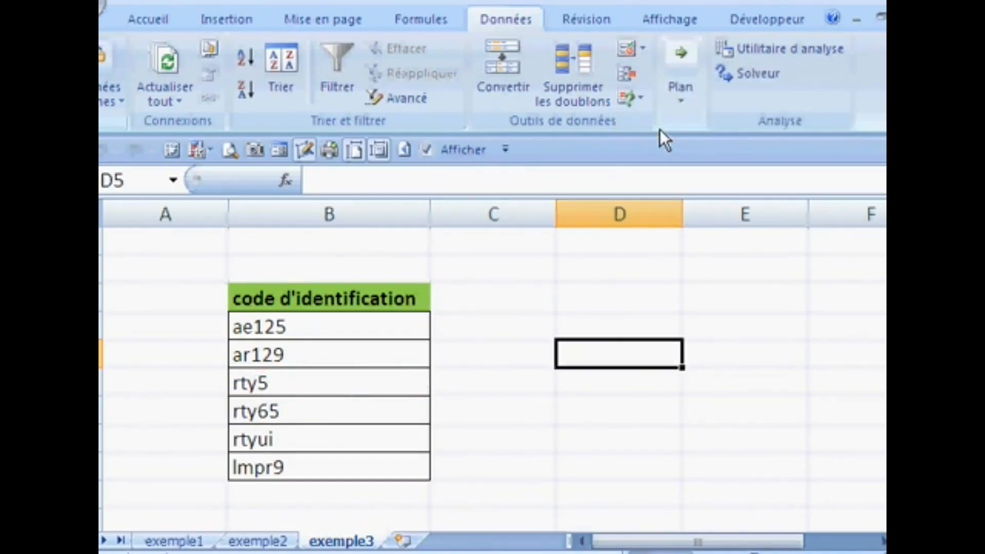
{"action": "left_click", "coordinate": [645, 51]}
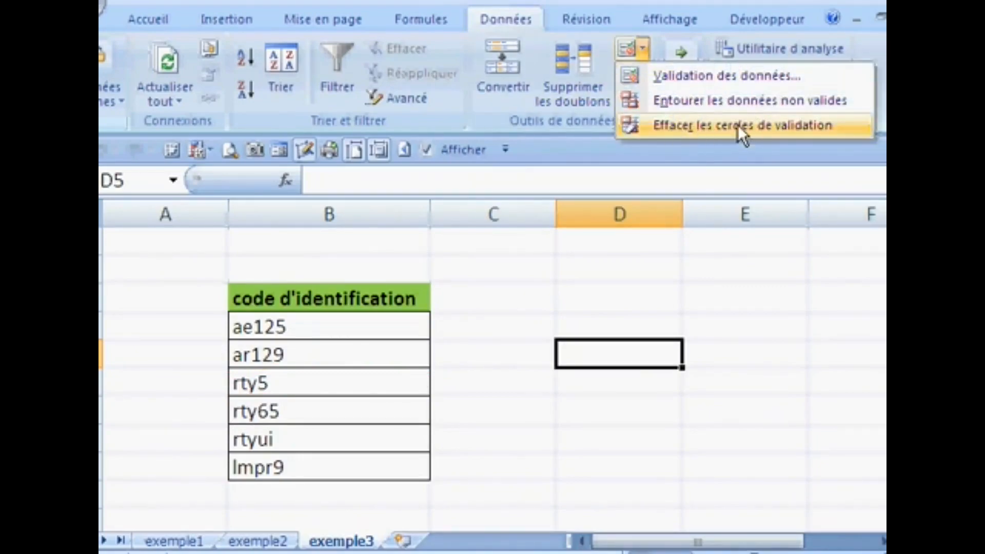
{"action": "left_click", "coordinate": [627, 295]}
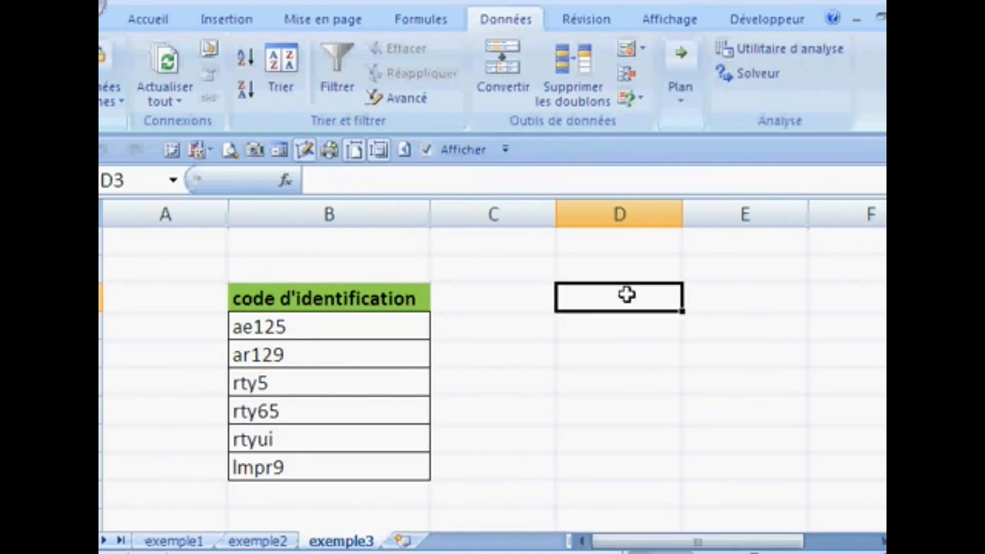
{"action": "left_click", "coordinate": [695, 327]}
{"action": "left_click", "coordinate": [659, 300]}
{"action": "left_click_drag", "start_coordinate": [683, 217], "coordinate": [636, 218]}
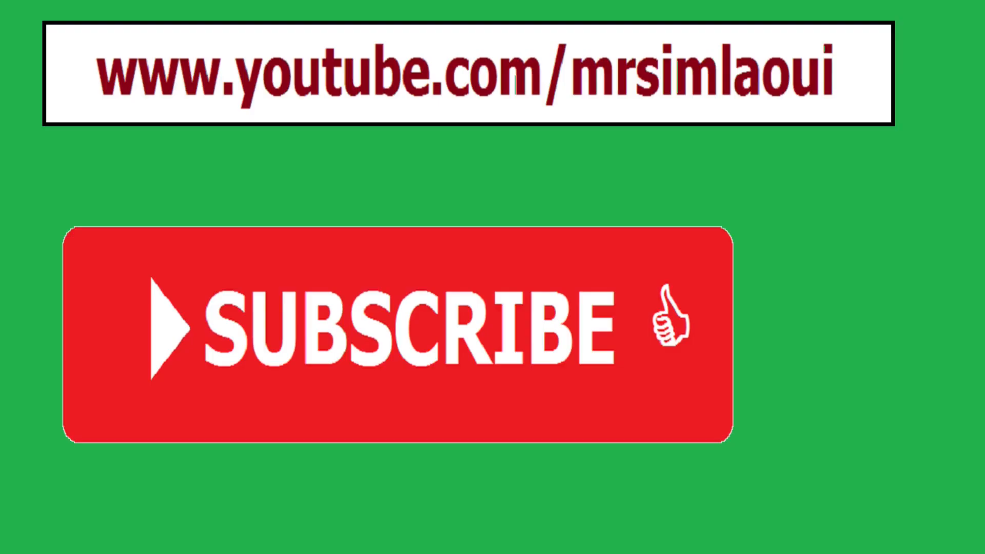